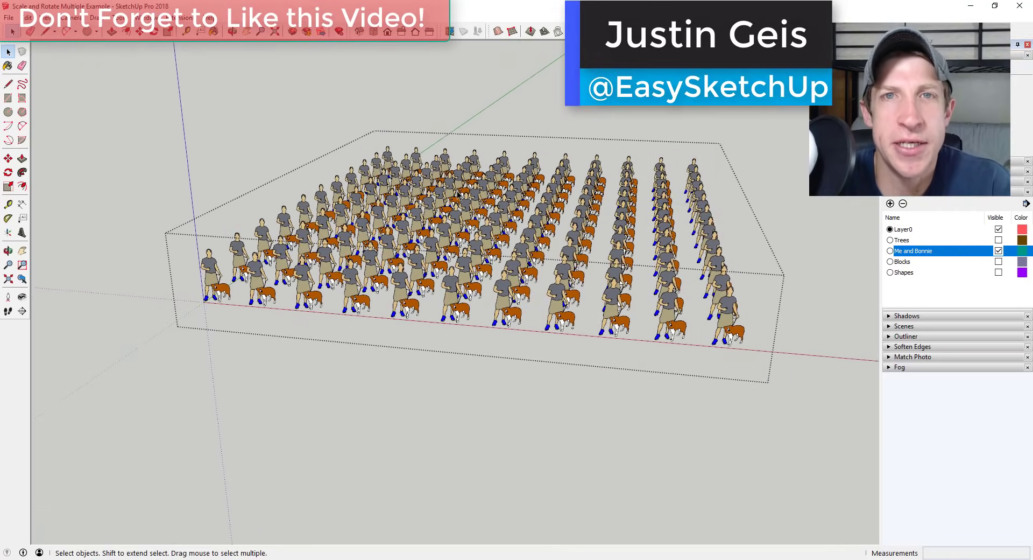
Step: Select all person-and-dog figures and randomly scale them between 0.5 and 1.5 with Scale and Rotate Randomly
key("ctrl+a")
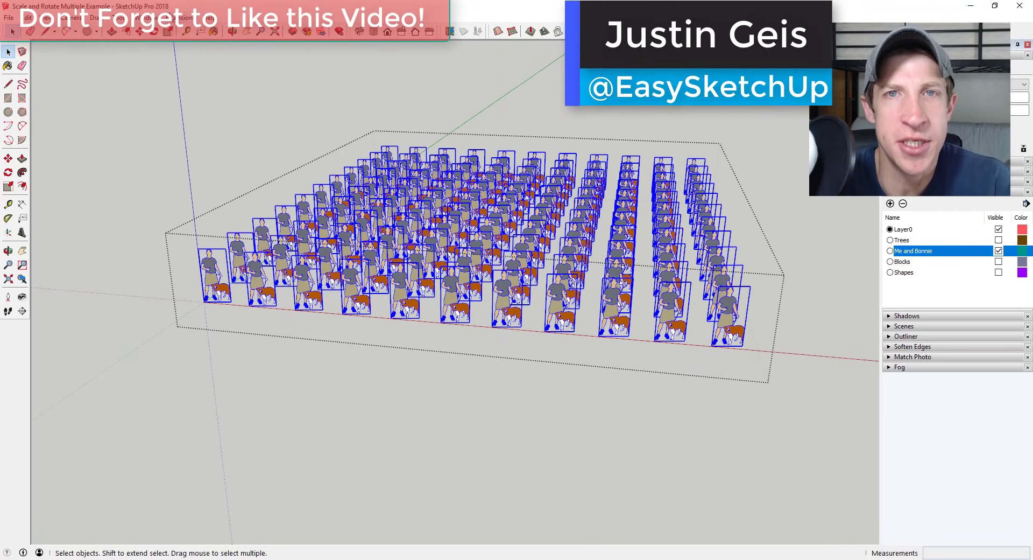
left_click(184, 18)
mouse_move(207, 42)
mouse_move(326, 57)
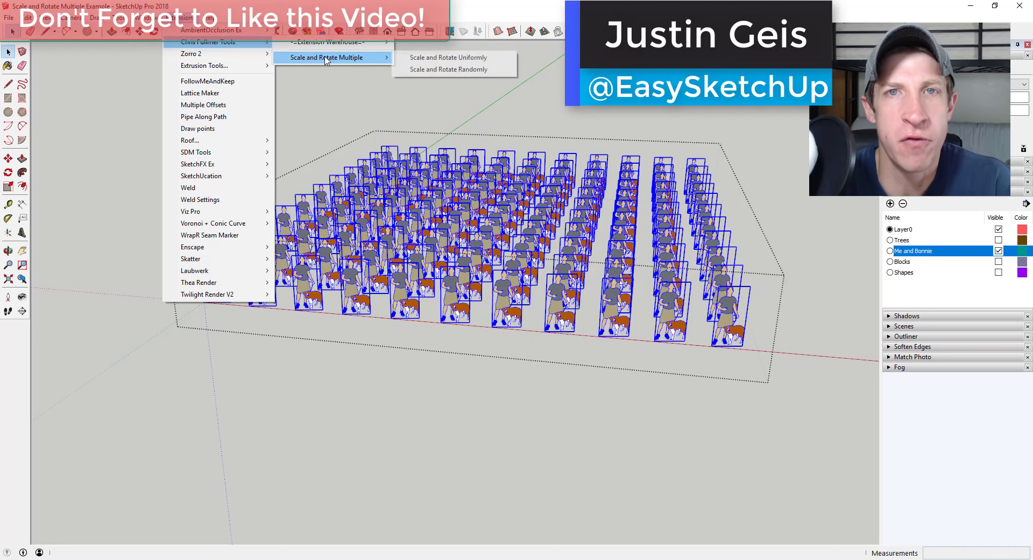
left_click(451, 69)
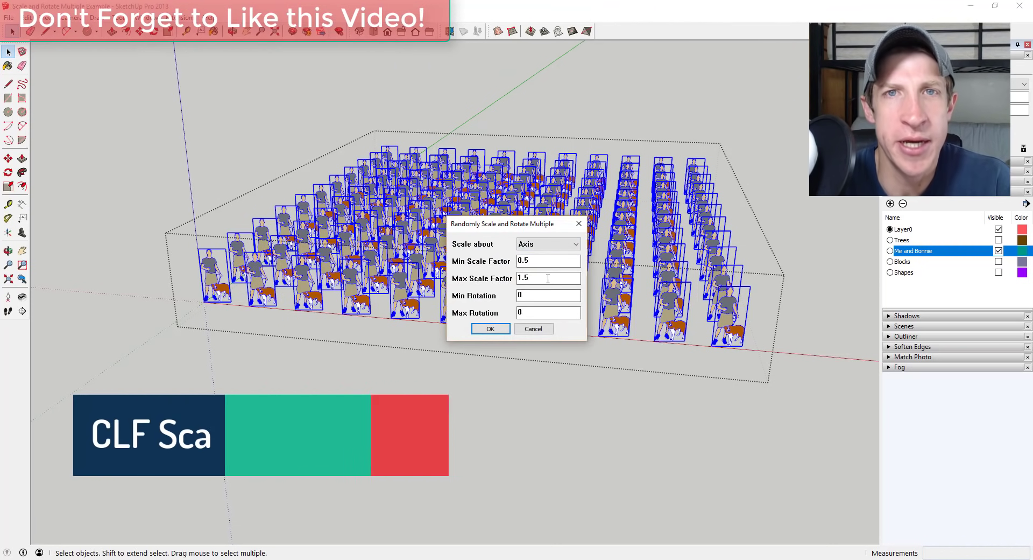
left_click(490, 329)
middle_click_drag(495, 335, 593, 240)
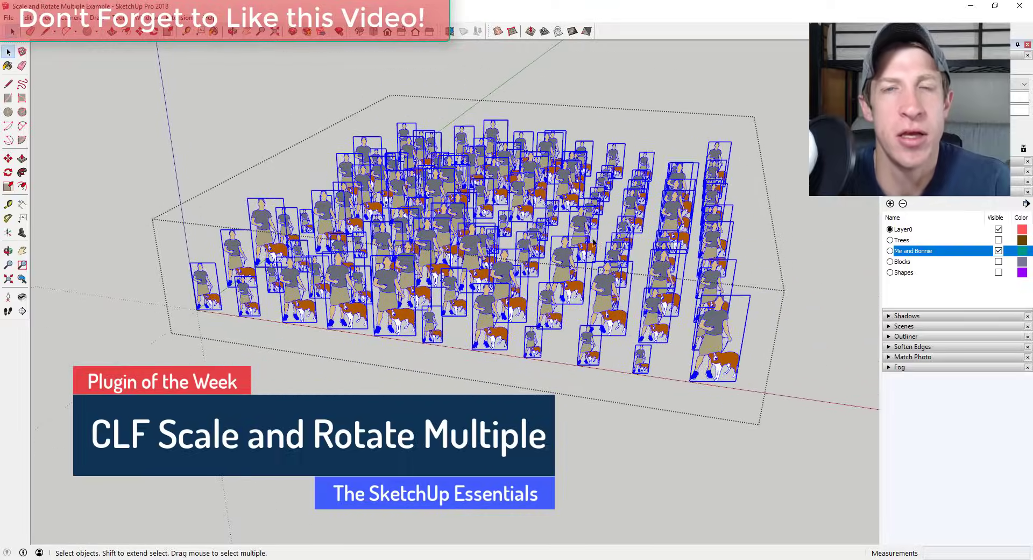
Step: Randomly scale the spheres and cones with Max Rotation 75, then select the pine trees
key("ctrl+t")
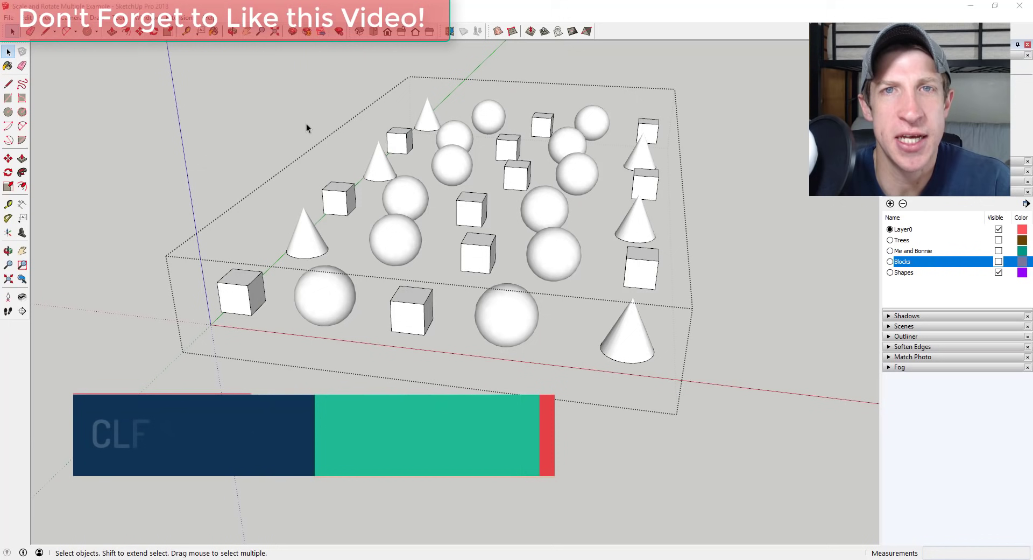
left_click_drag(118, 66, 752, 395)
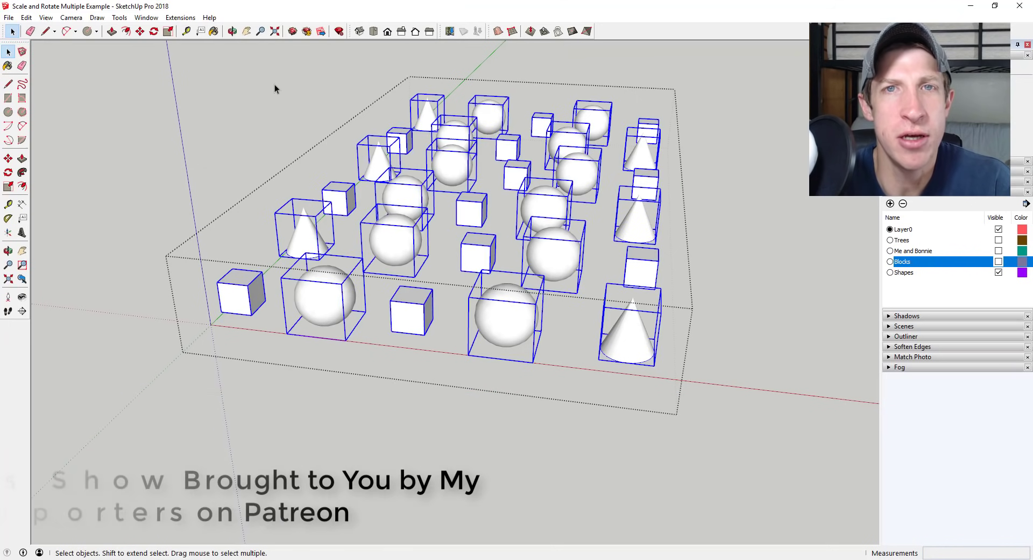
left_click(180, 17)
mouse_move(237, 41)
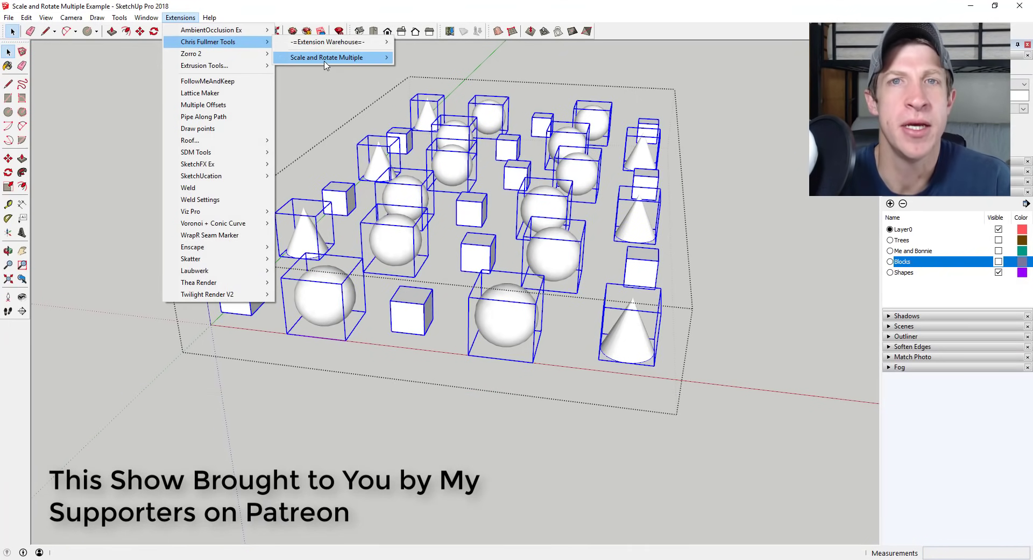
mouse_move(345, 58)
left_click(441, 69)
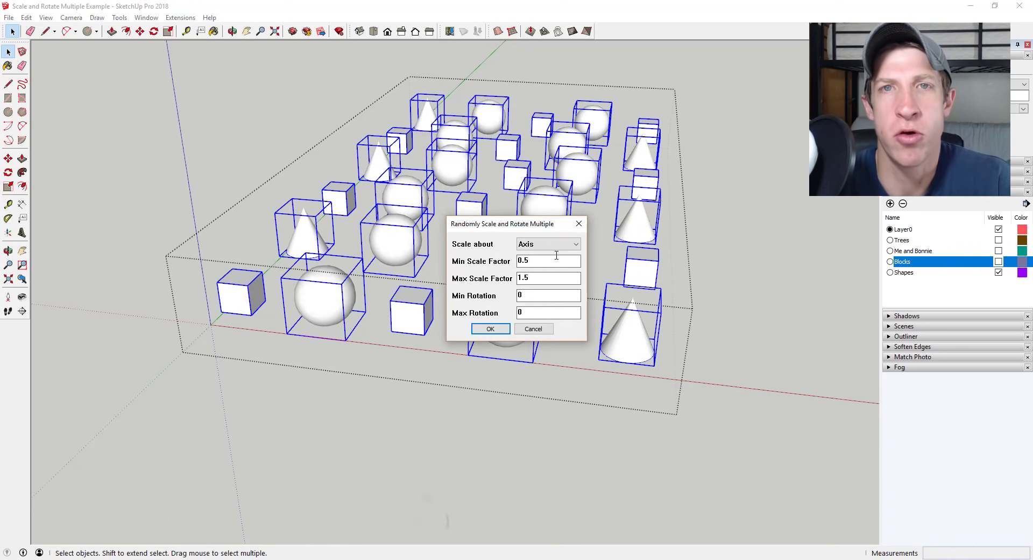
double_click(530, 313)
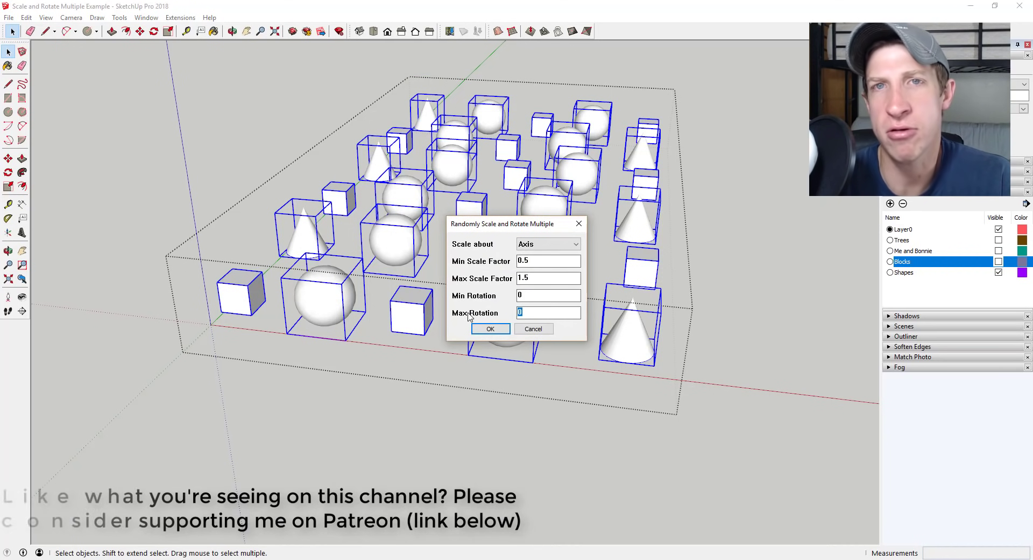
type("75")
left_click(491, 329)
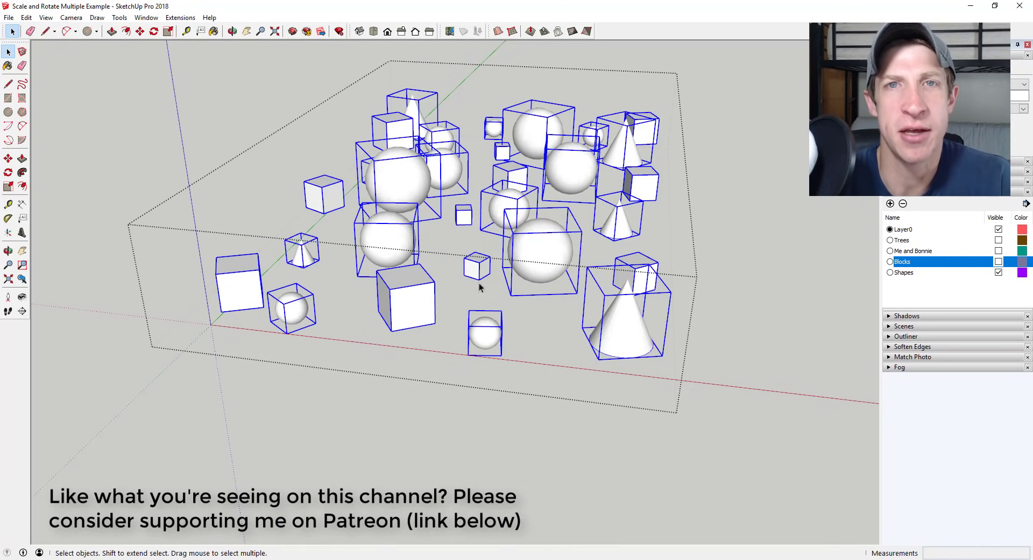
middle_click_drag(469, 261, 457, 304)
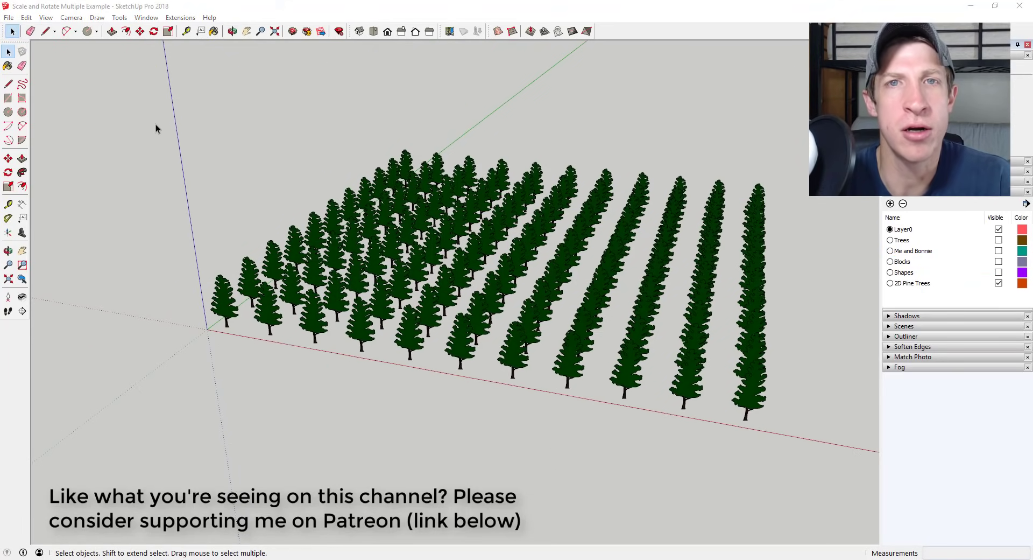
left_click_drag(156, 129, 829, 451)
Step: Open the Scale and Rotate Randomly settings for the selected pine trees
left_click(180, 17)
mouse_move(203, 43)
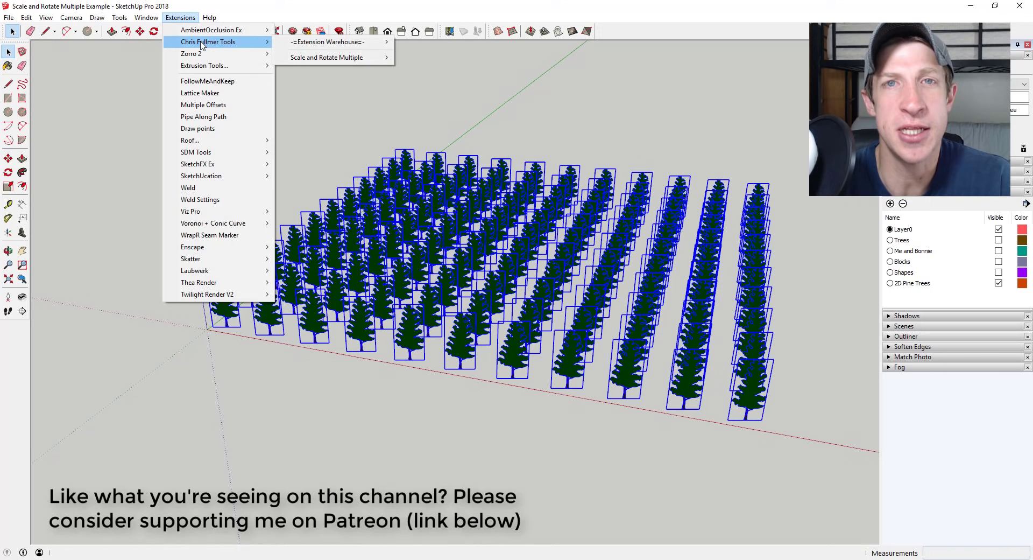
mouse_move(345, 57)
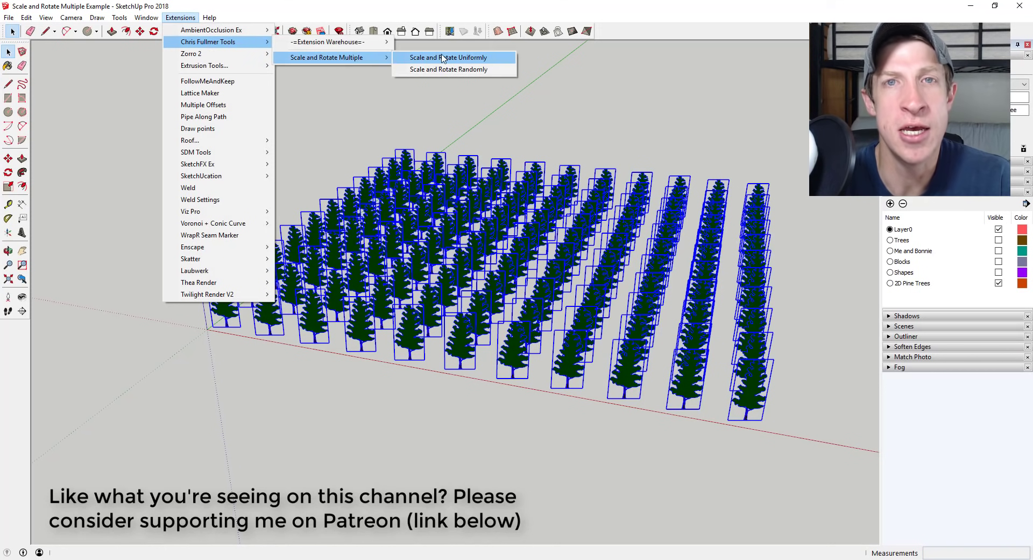
left_click(461, 68)
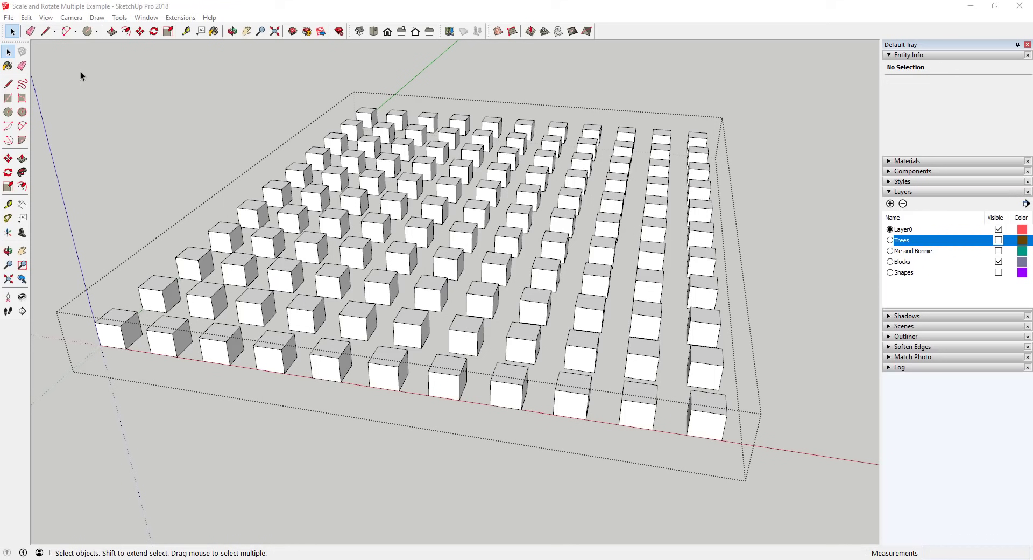
left_click_drag(80, 71, 787, 486)
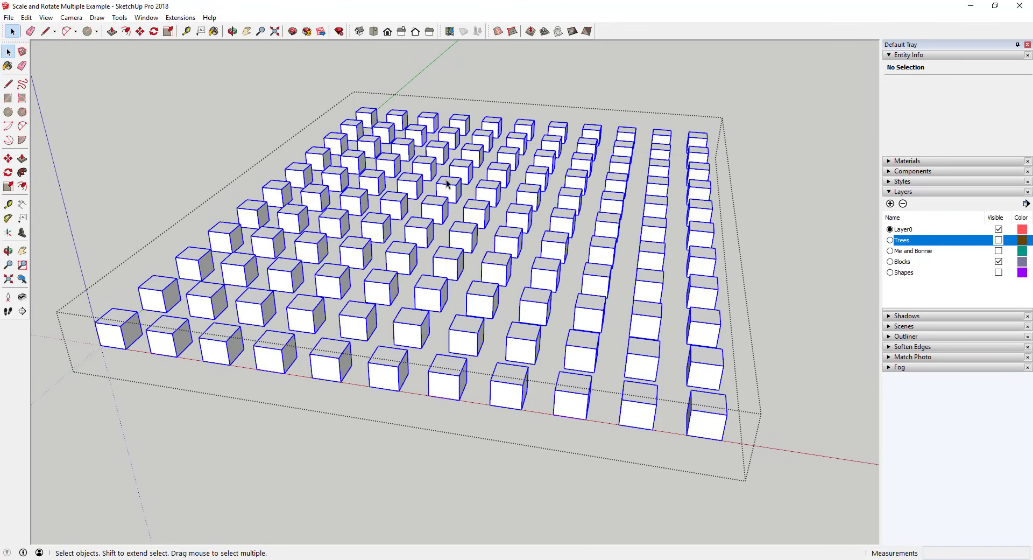
left_click(181, 18)
mouse_move(226, 41)
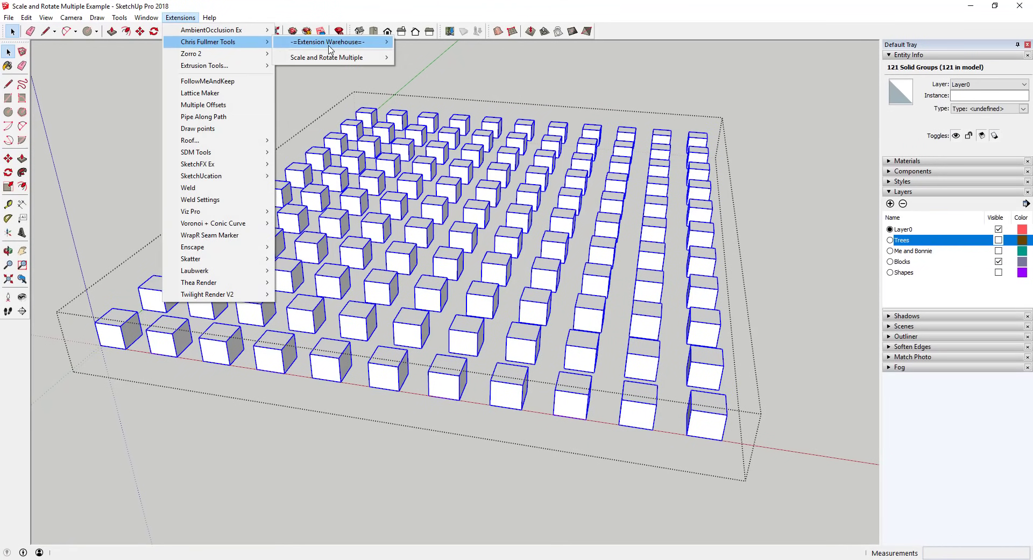
mouse_move(332, 57)
left_click(474, 57)
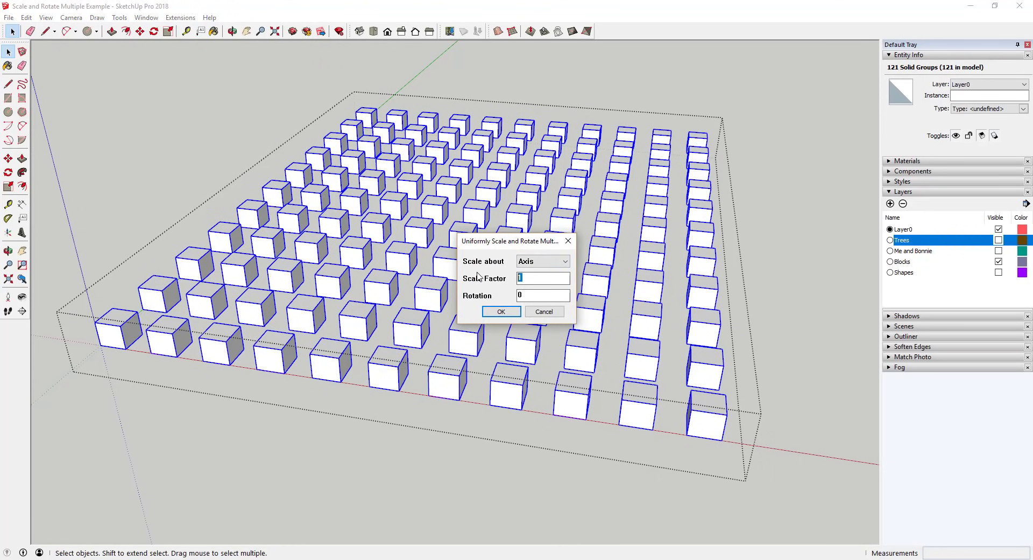
key("Return")
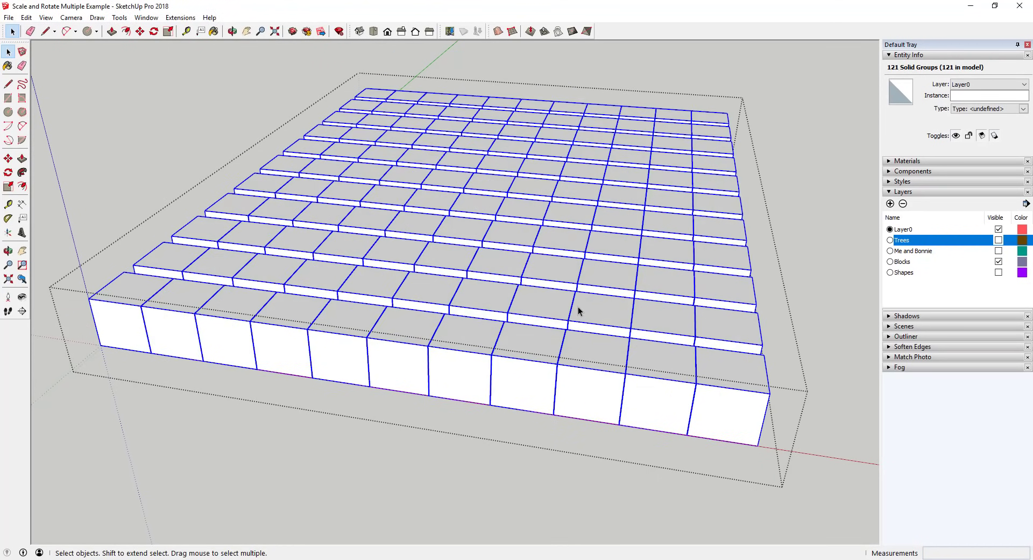
key("o")
left_click_drag(577, 306, 495, 307)
key("space")
key("ctrl+z")
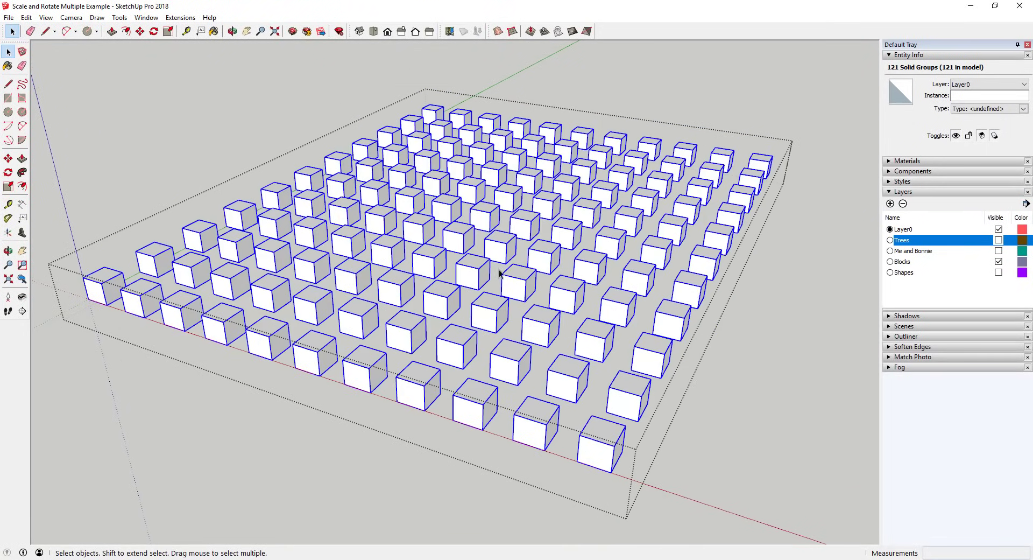
Step: Uniformly scale every cube by 1.5 about its axis and rotate each 45 degrees
left_click(181, 18)
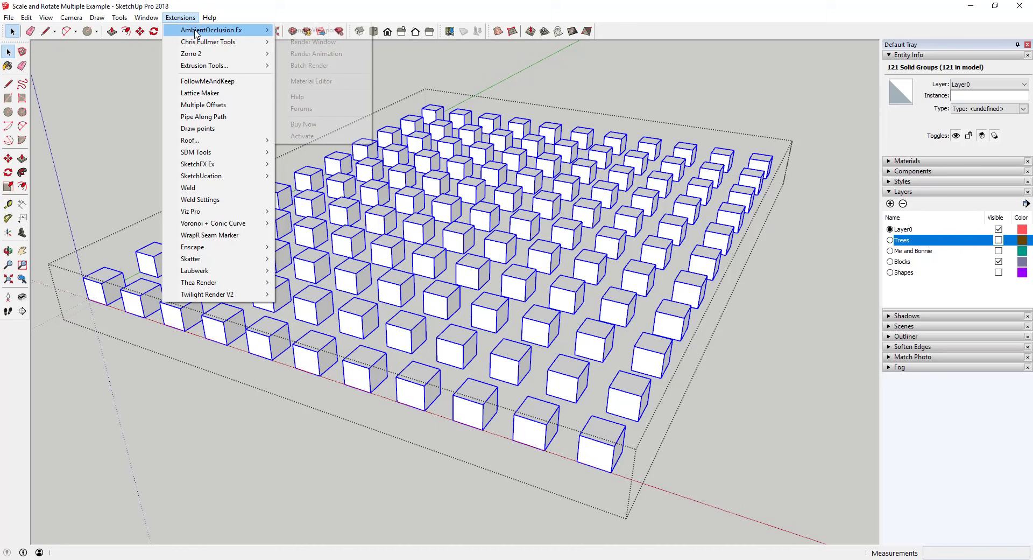
mouse_move(233, 44)
mouse_move(377, 61)
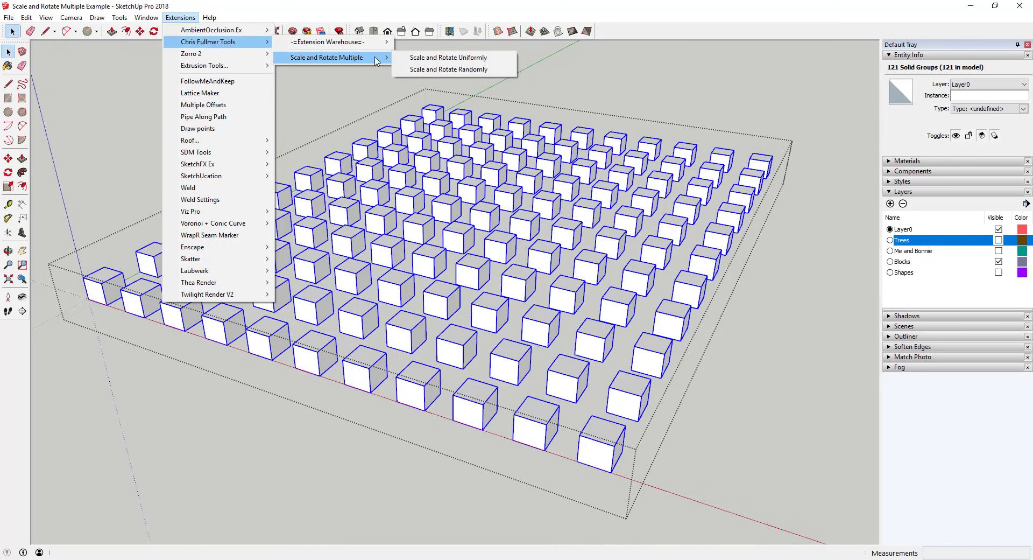
left_click(470, 57)
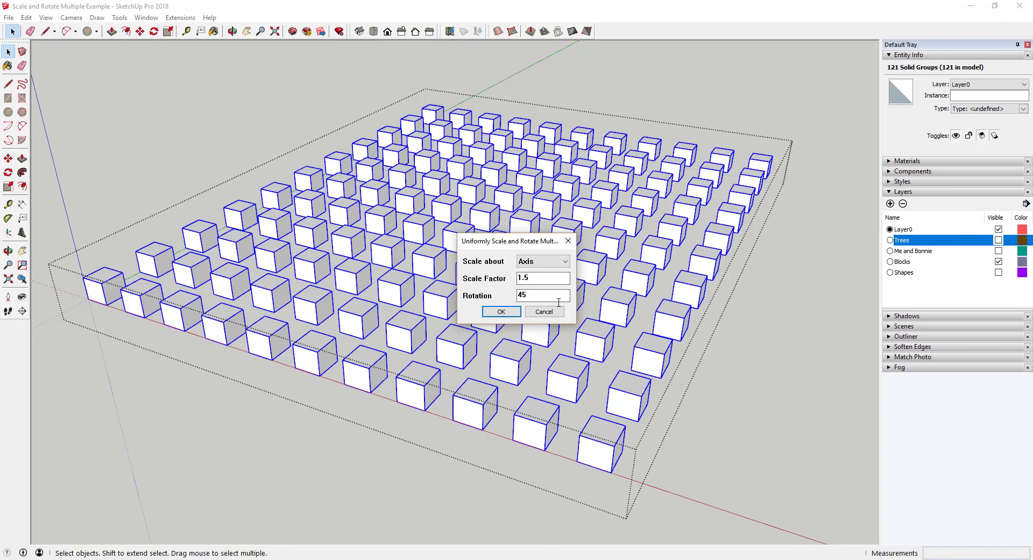
left_click(501, 312)
middle_click_drag(575, 180, 583, 134)
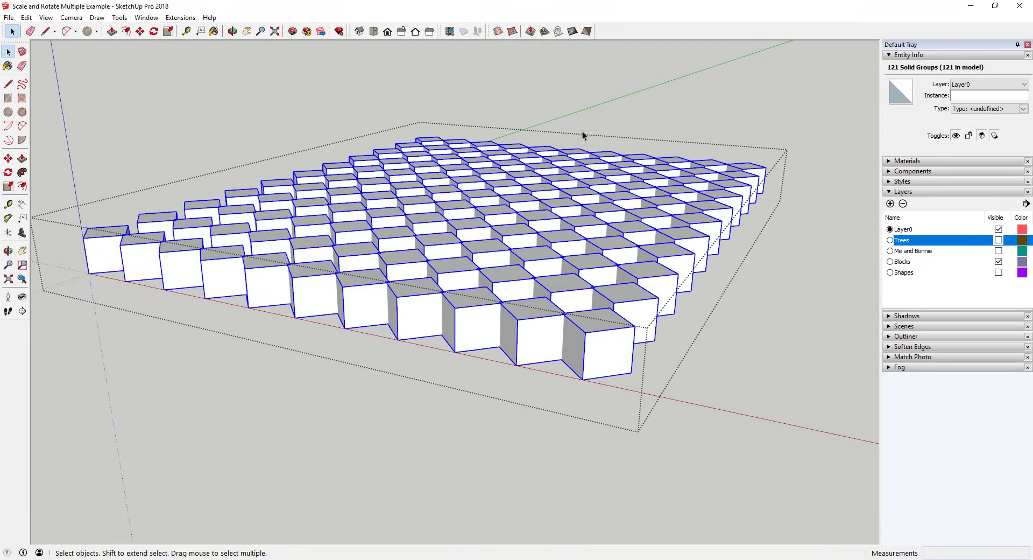
Step: Apply a uniform 0.75 scale factor with 0 rotation to all 121 cubes
left_click(182, 17)
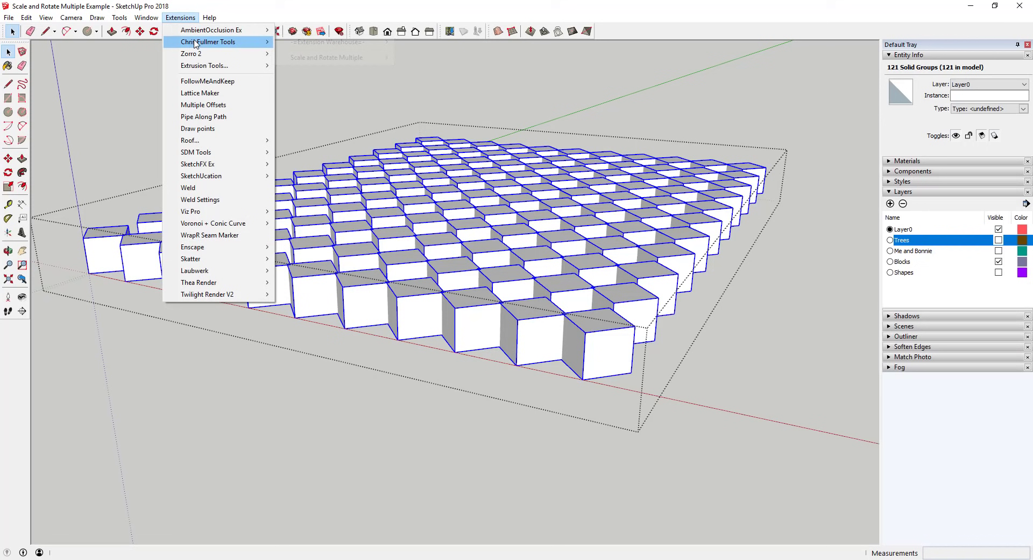
mouse_move(347, 58)
left_click(444, 60)
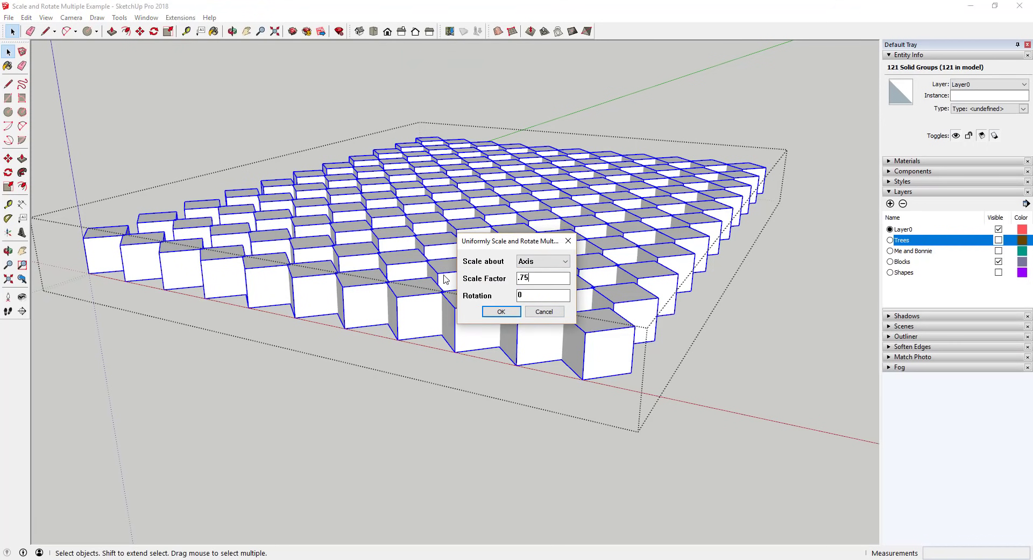
key("Return")
middle_click_drag(474, 239, 700, 215)
scroll(329, 68, "down", 2)
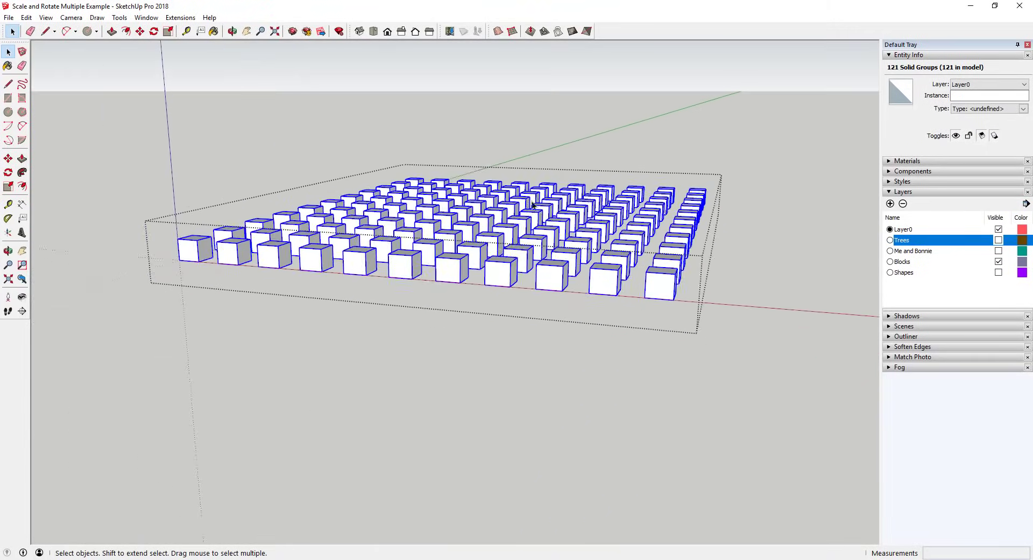
scroll(328, 68, "up", 2)
Step: Uniformly scale each cube by a factor of 2 with Scale about set to Center
left_click(172, 21)
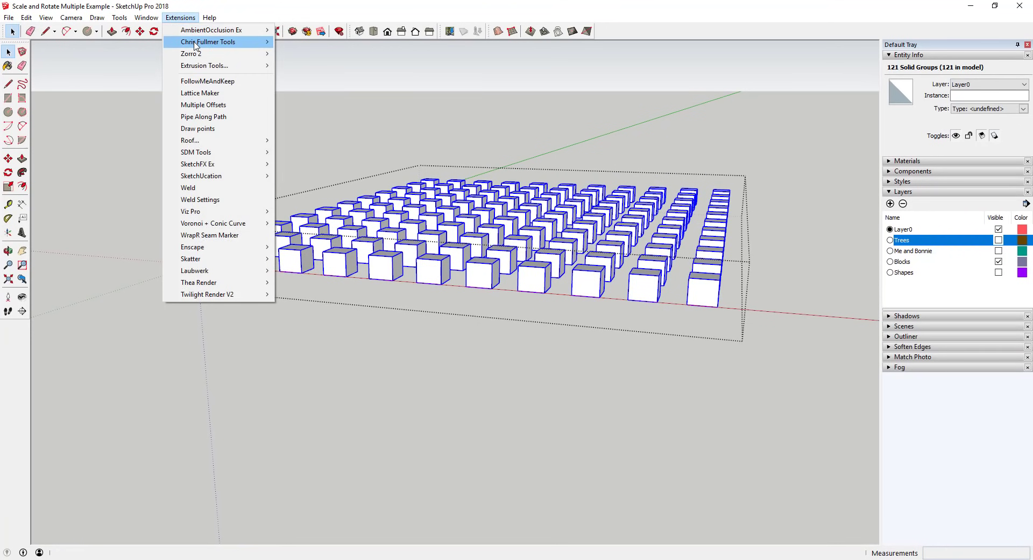
mouse_move(226, 42)
mouse_move(341, 59)
left_click(437, 57)
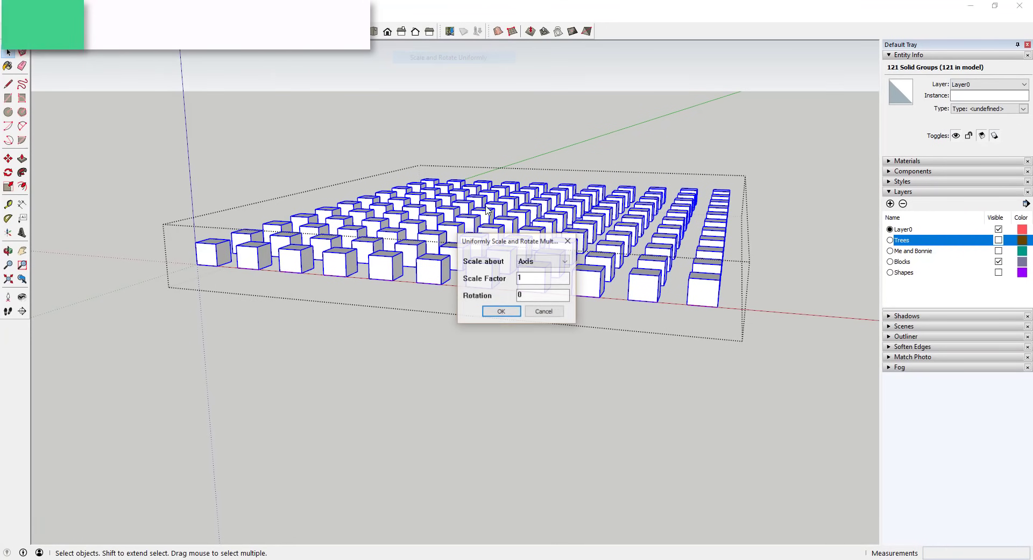
left_click(534, 261)
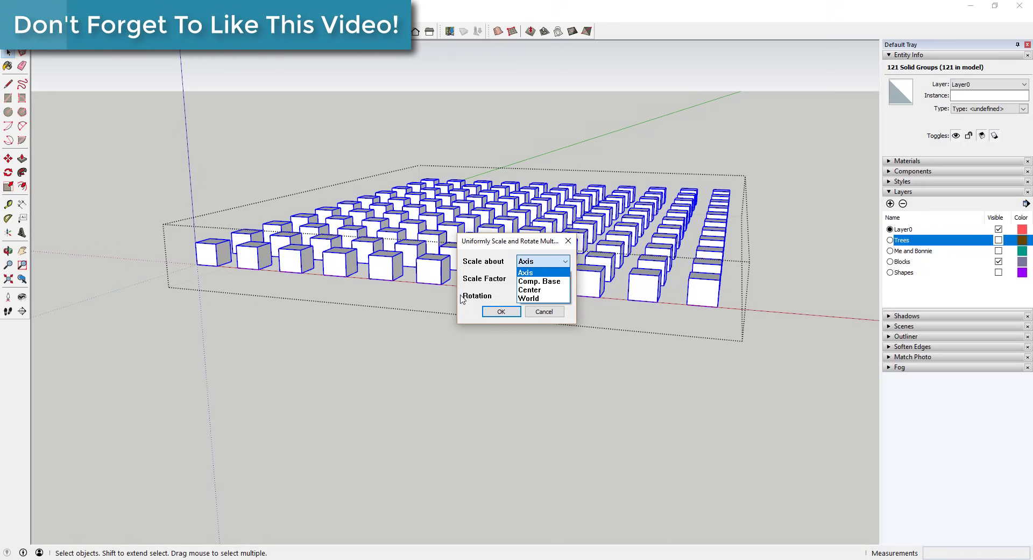
left_click(523, 290)
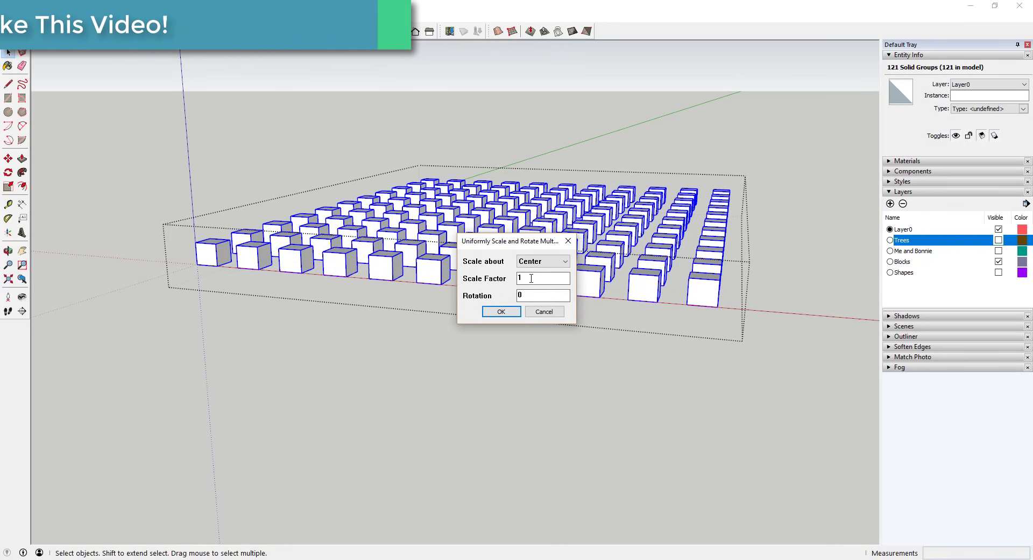
key("Tab")
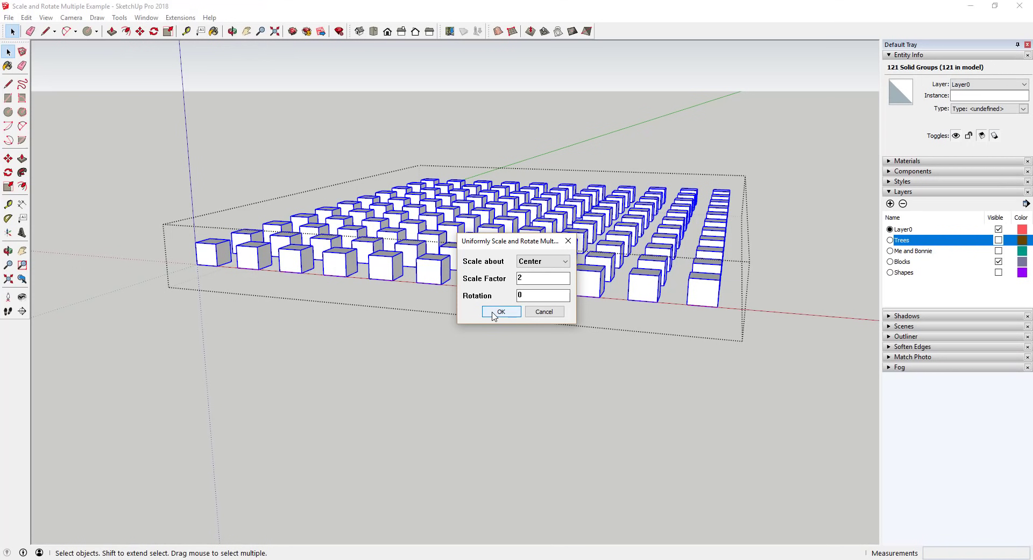
left_click(494, 313)
middle_click_drag(488, 296, 716, 302)
scroll(362, 244, "up", 5)
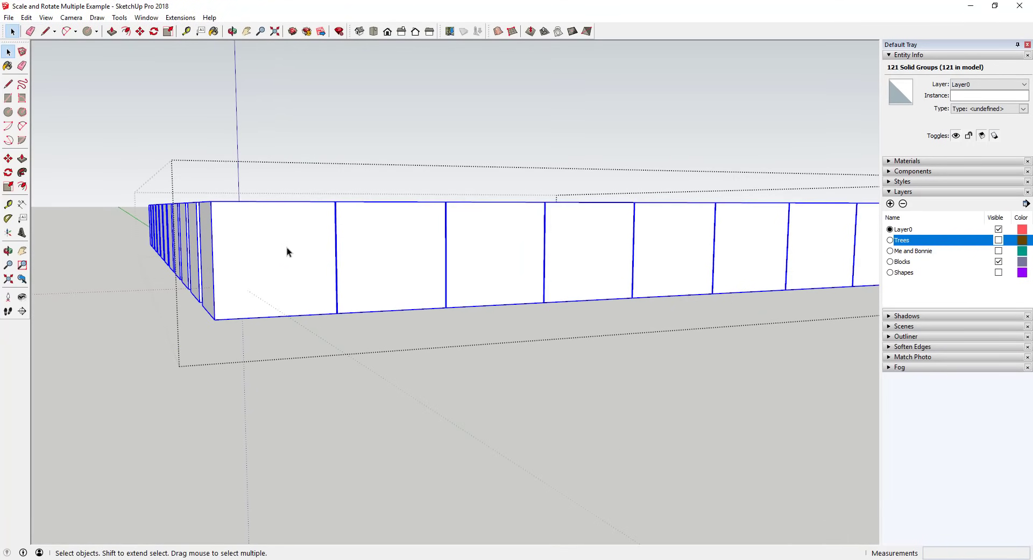
Step: Uniformly scale the cube grid by 2 with Scale about set to World
middle_click_drag(285, 191, 177, 284)
scroll(148, 231, "down", 5)
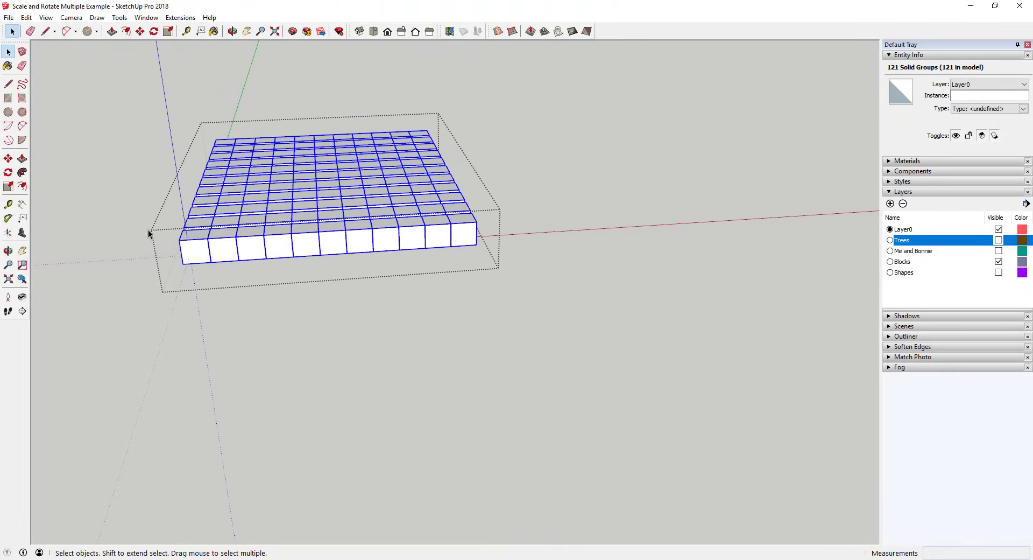
scroll(245, 160, "up", 2)
middle_click_drag(245, 159, 350, 175)
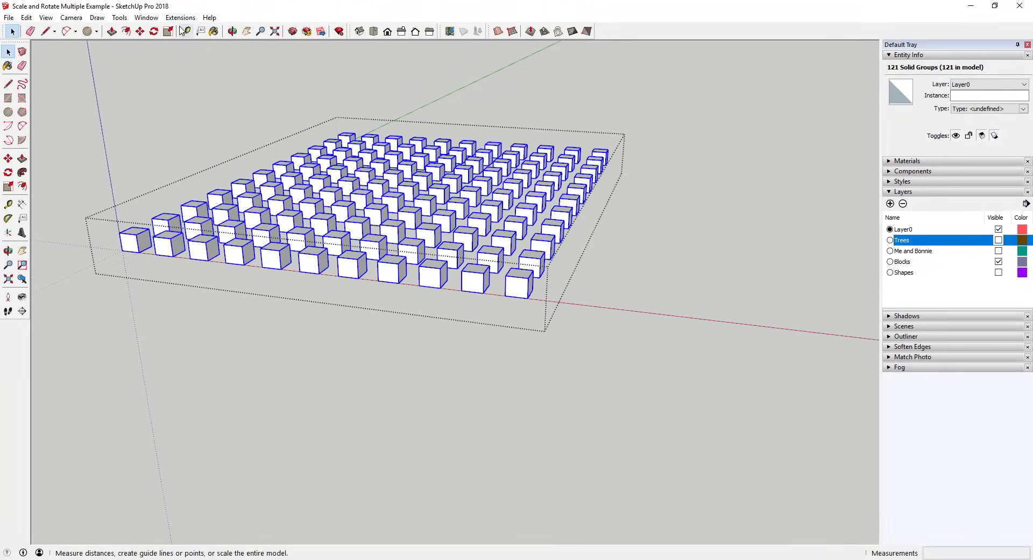
left_click(174, 17)
mouse_move(248, 41)
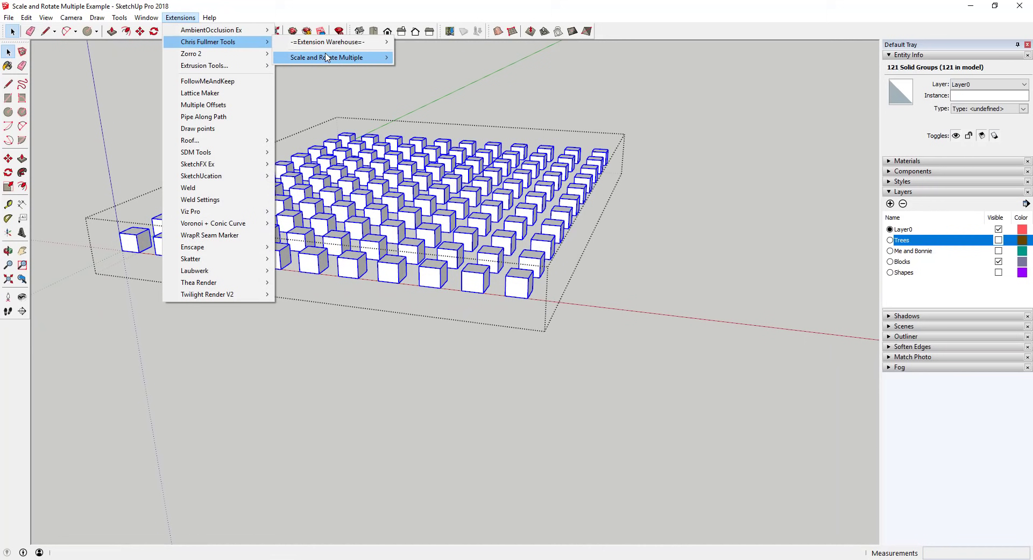
mouse_move(334, 58)
left_click(452, 57)
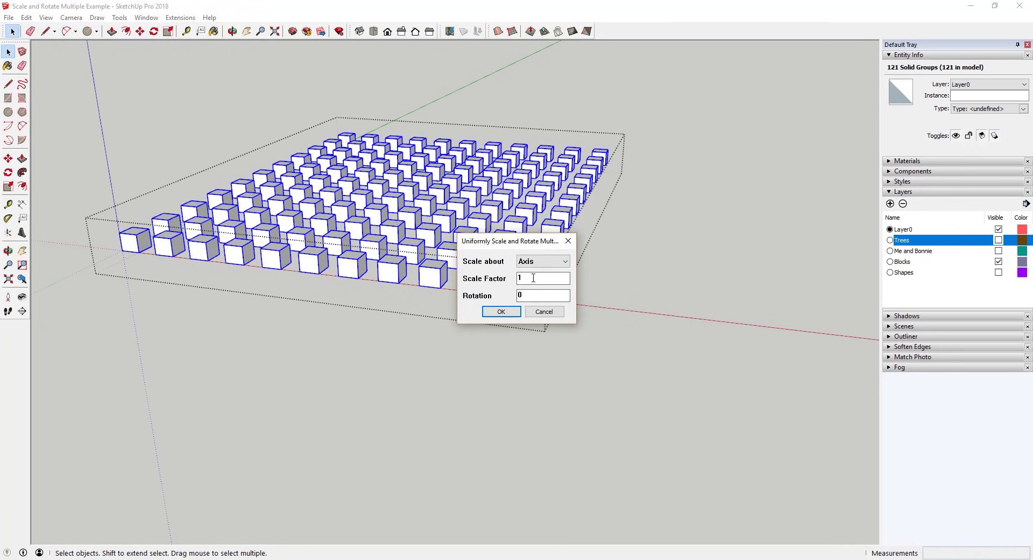
left_click(541, 261)
left_click(530, 299)
left_click(500, 313)
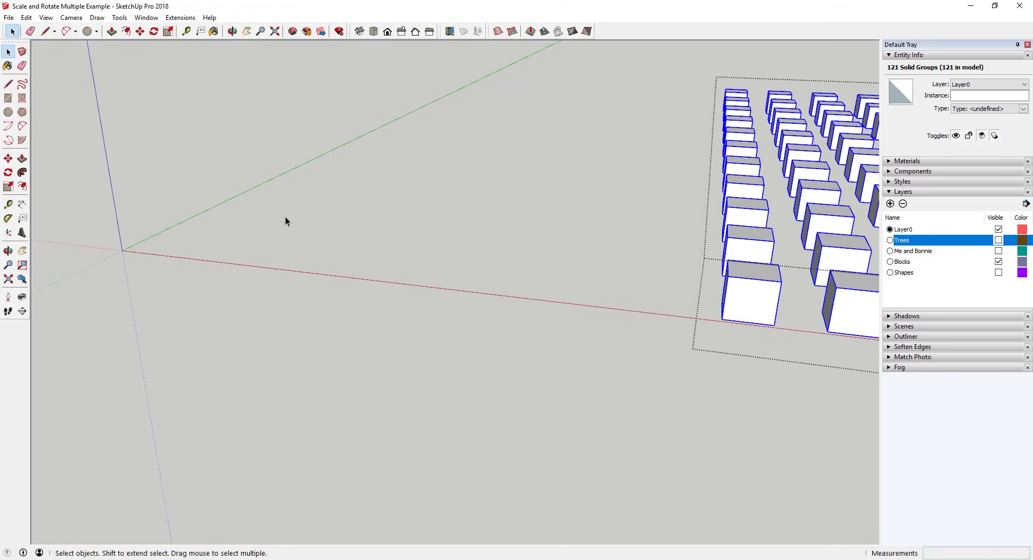
Step: Randomly scale the cubes between 0.25 and 2 and rotate them 0–35 degrees
scroll(243, 205, "down", 8)
scroll(681, 186, "up", 3)
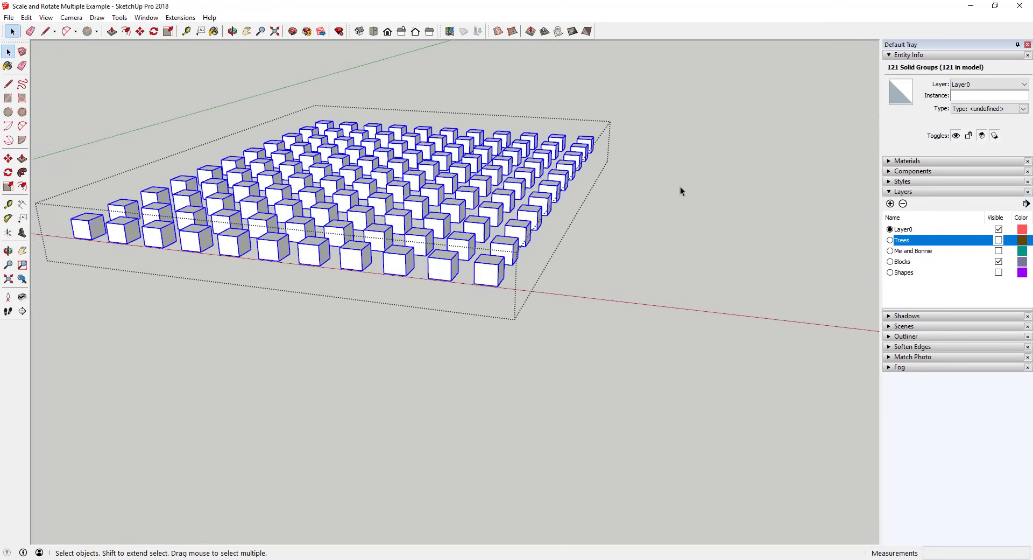
scroll(680, 186, "up", 4)
left_click(181, 17)
mouse_move(226, 41)
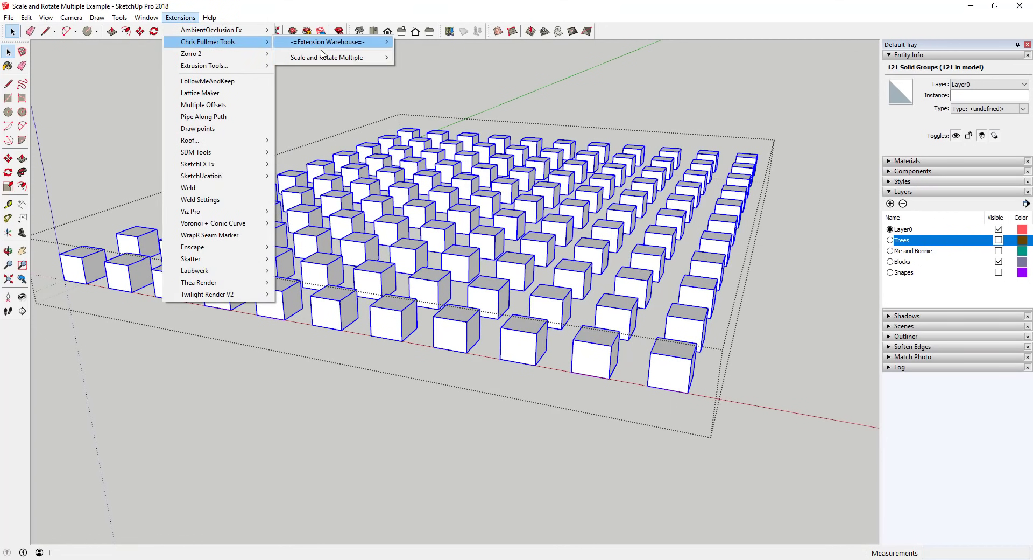
mouse_move(333, 57)
left_click(447, 67)
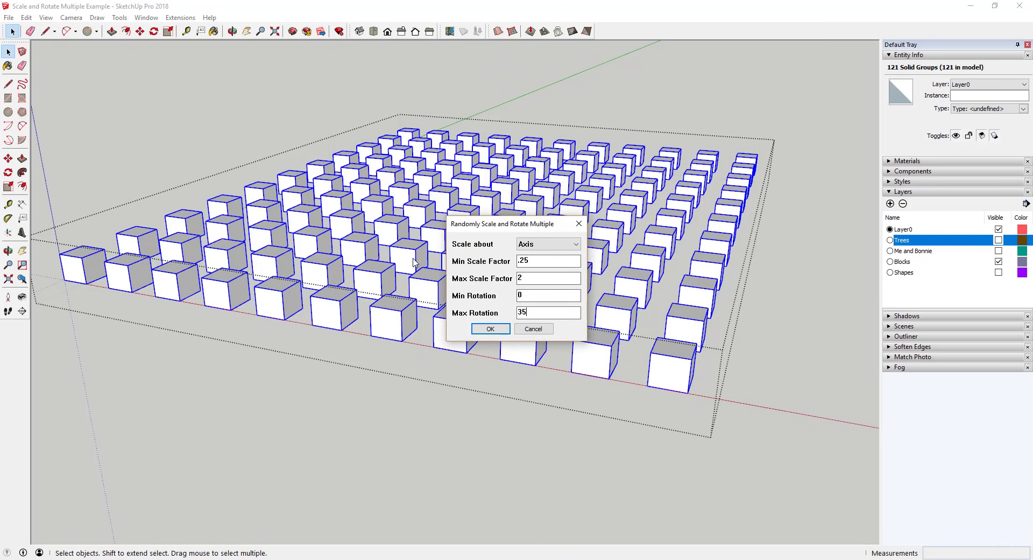
left_click(490, 329)
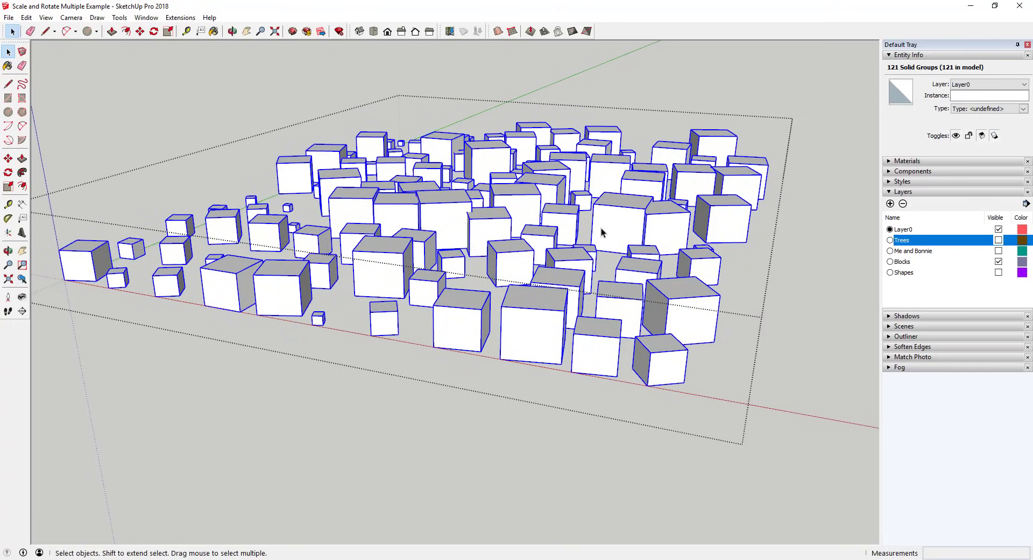
Step: Inspect the randomized cubes, then select all the tree components
middle_click_drag(595, 224, 604, 316)
scroll(651, 123, "up", 3)
scroll(474, 403, "down", 5)
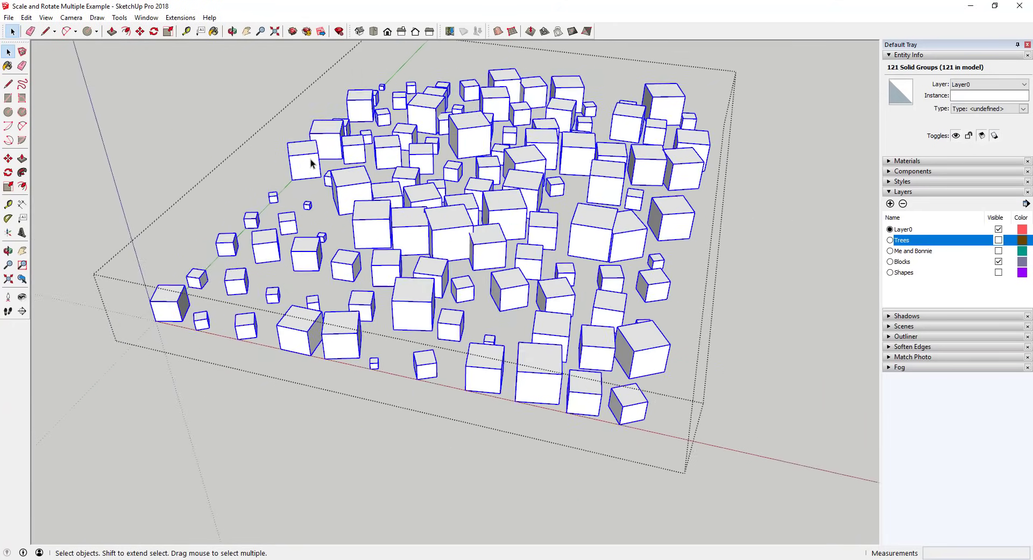
scroll(334, 189, "up", 2)
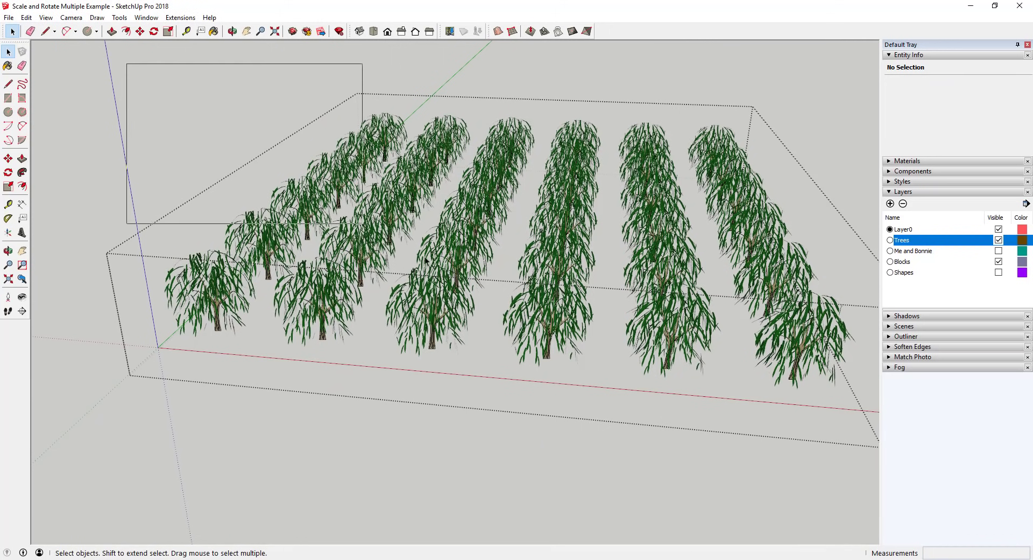
left_click_drag(425, 261, 850, 415)
Step: Randomly scale the 36 trees between 0.25 and 2 with 0–45 degree rotation
left_click(179, 18)
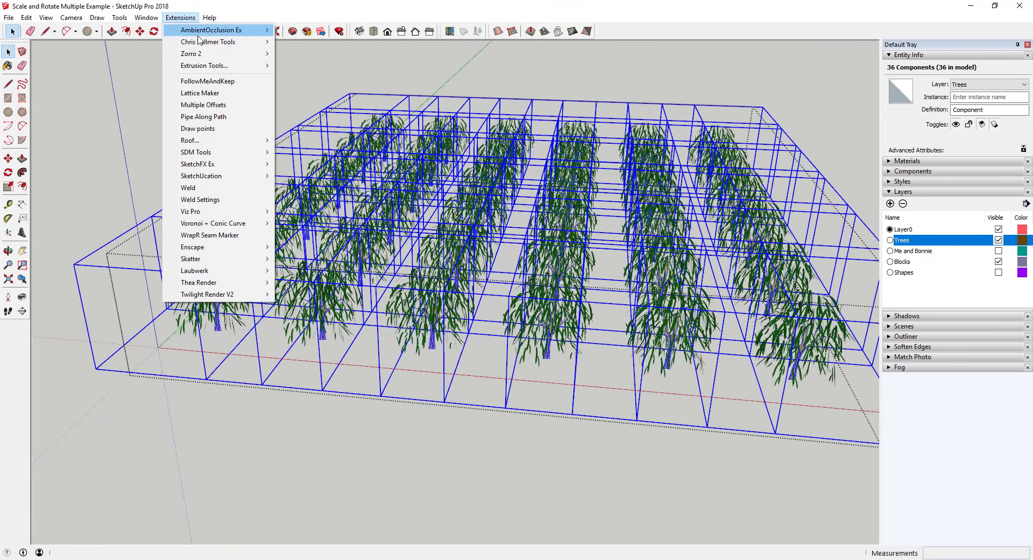
mouse_move(203, 43)
mouse_move(344, 64)
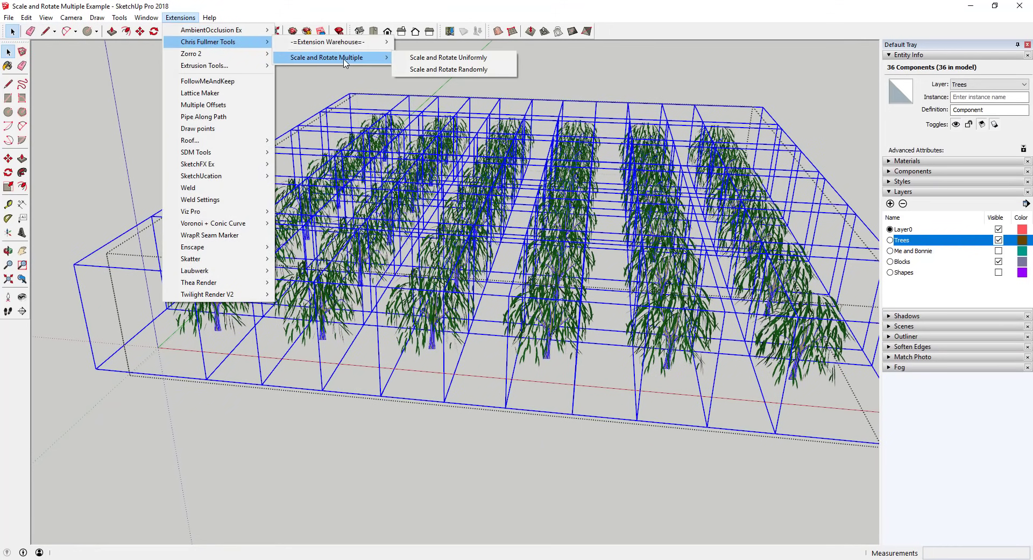
left_click(444, 70)
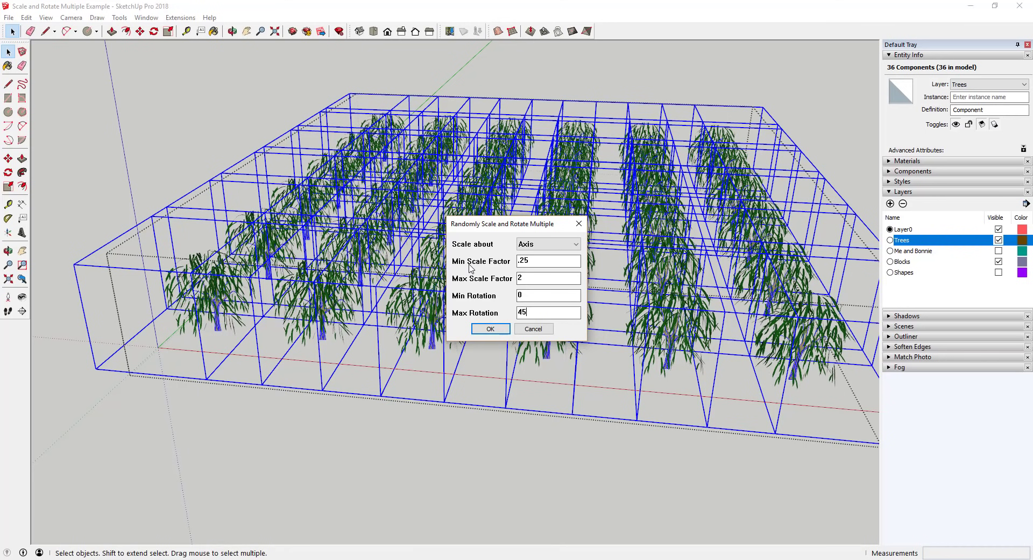
left_click(490, 329)
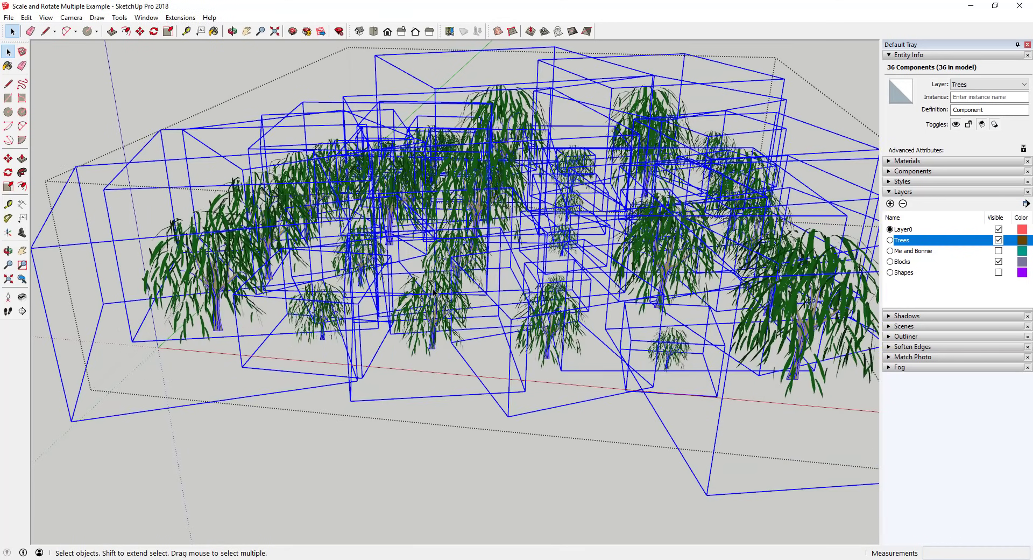
scroll(433, 290, "down", 5)
left_click(489, 385)
middle_click_drag(489, 385, 269, 129)
left_click_drag(230, 112, 717, 346)
Step: Randomize the trees 0.5–1.5 times about the World origin with Max Rotation 25
left_click(181, 17)
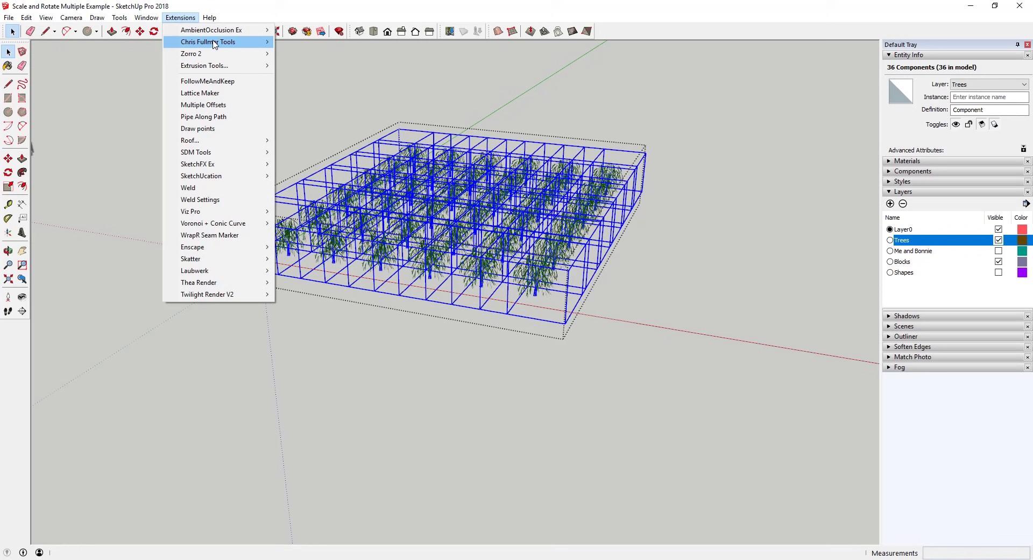
mouse_move(214, 44)
mouse_move(330, 58)
left_click(444, 68)
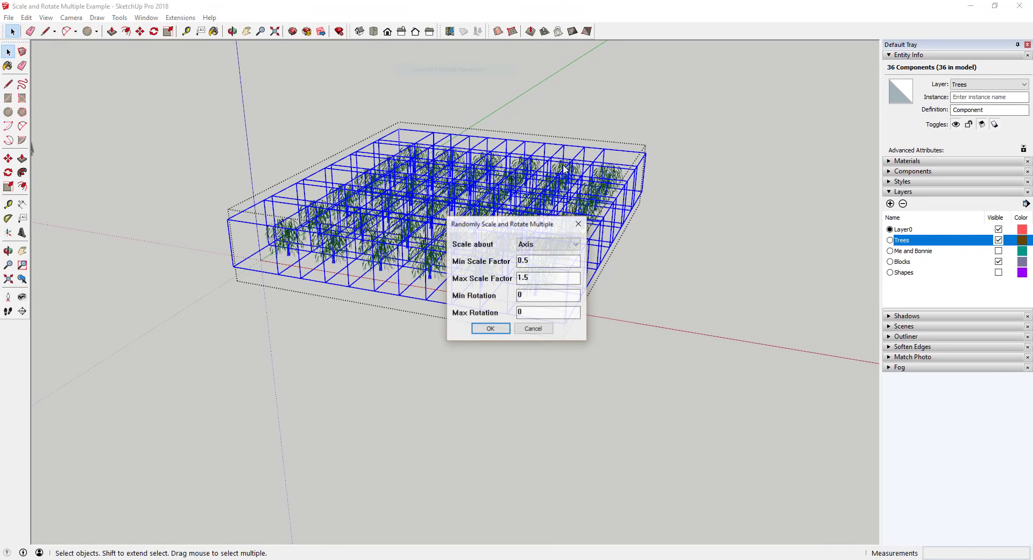
left_click(547, 245)
left_click(540, 281)
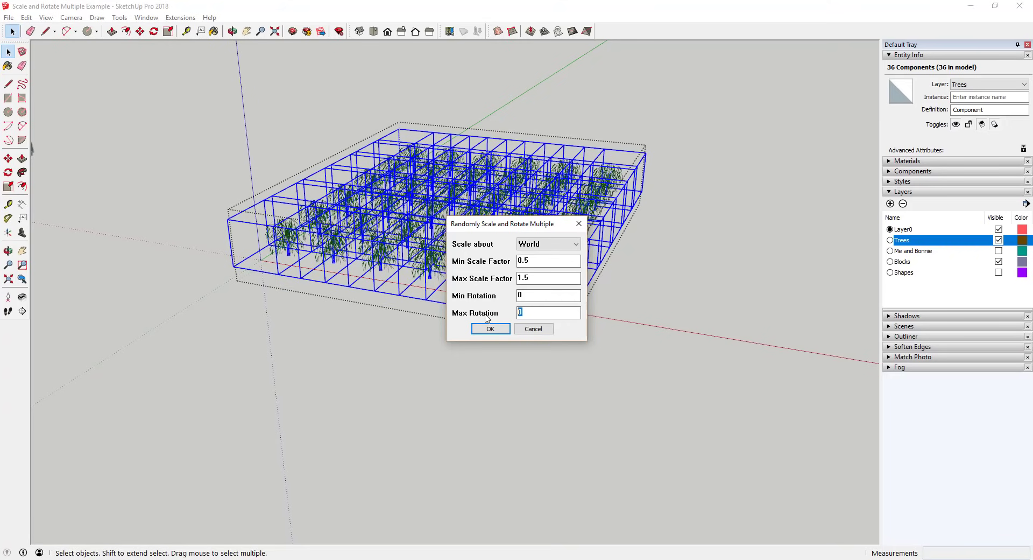
type("25")
key("Return")
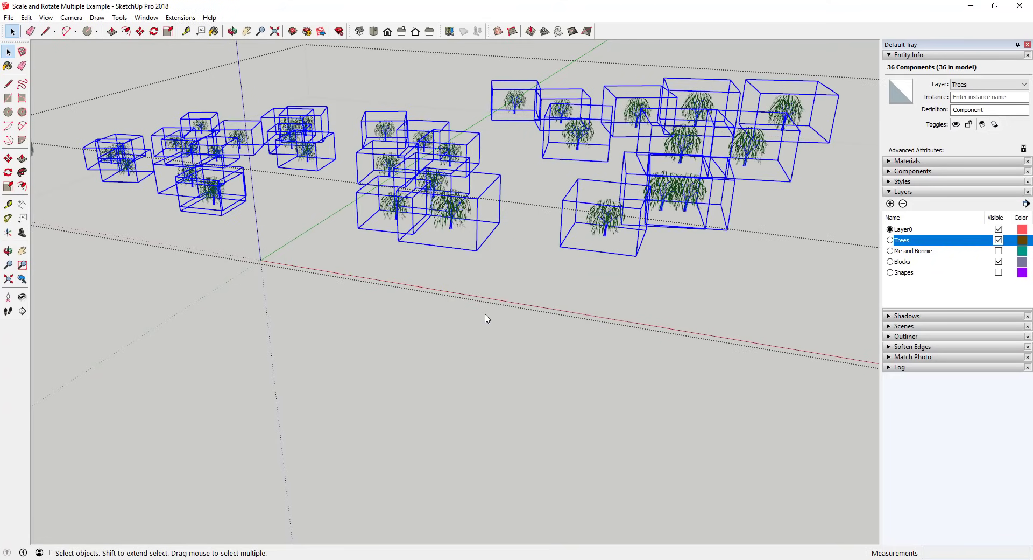
middle_click_drag(201, 140, 496, 27)
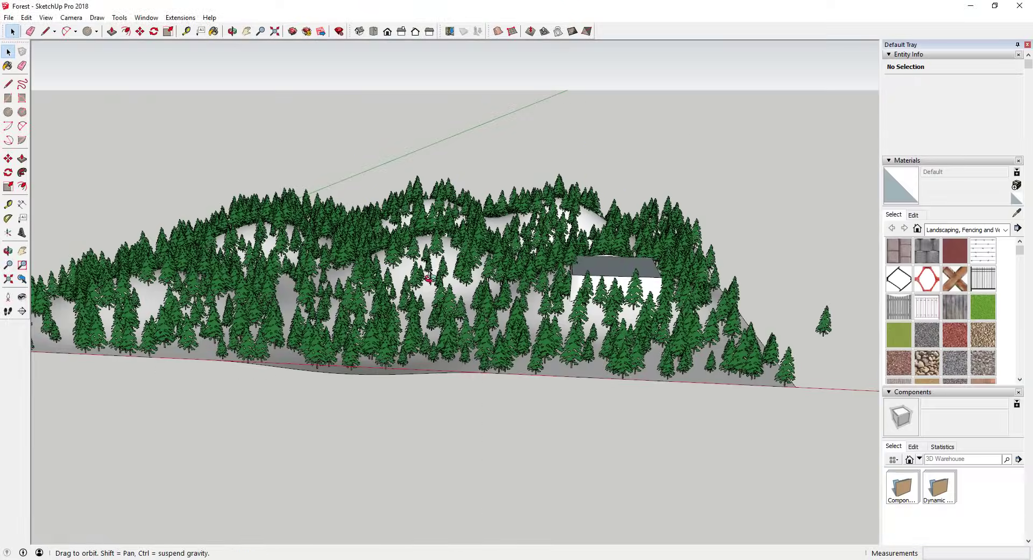
Step: Enter the forest group and select all 1177 fir tree components inside it
middle_click_drag(430, 247, 538, 280)
scroll(551, 269, "up", 3)
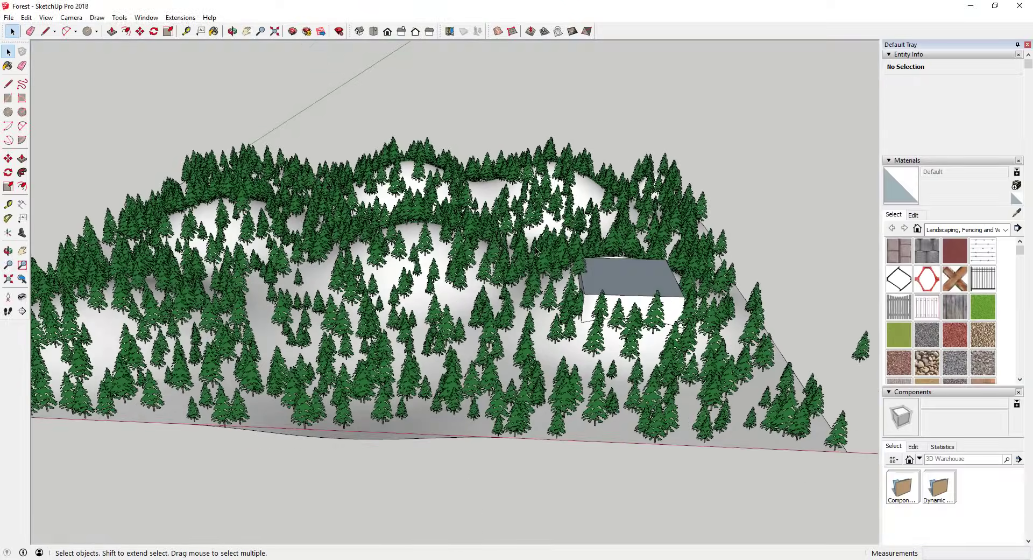
double_click(551, 267)
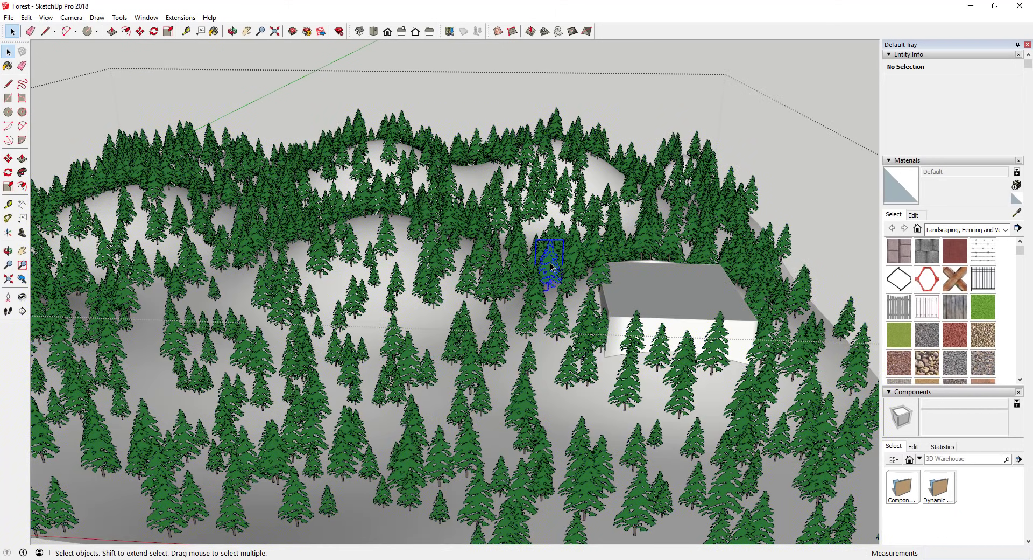
left_click(551, 267)
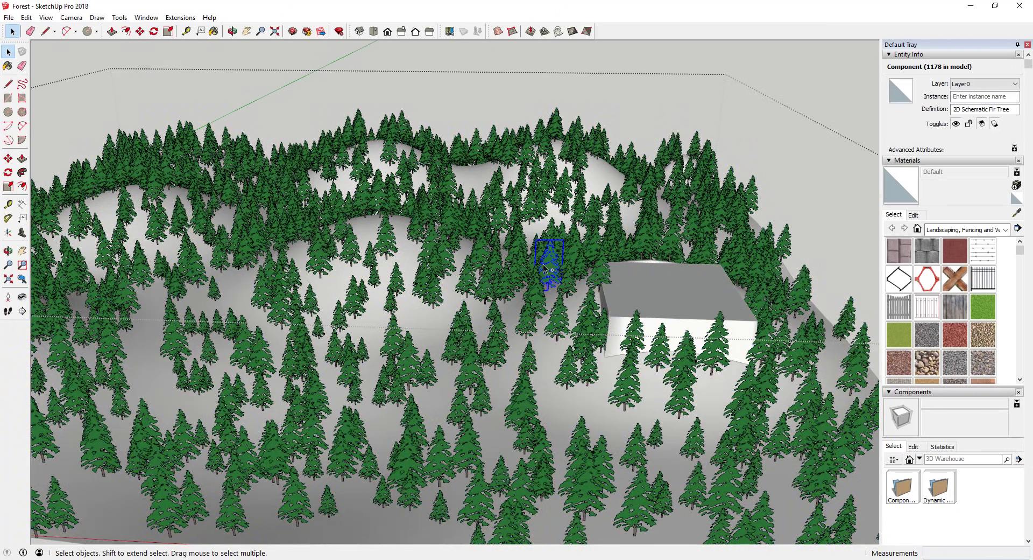
key("ctrl+a")
Step: Run Scale and Rotate Randomly on the trees with a 0.5–2.5 scale range and check the result
left_click(180, 17)
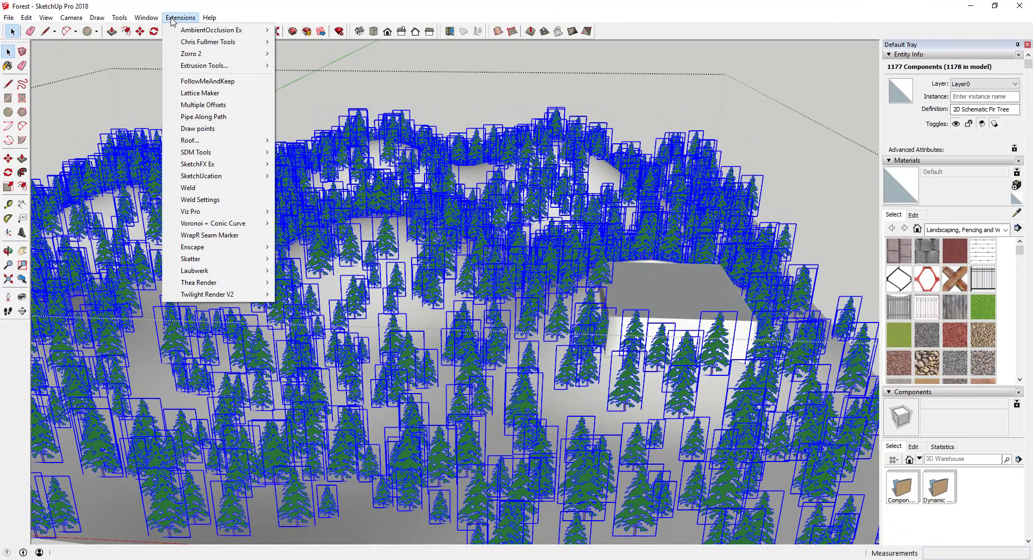
mouse_move(208, 43)
mouse_move(333, 57)
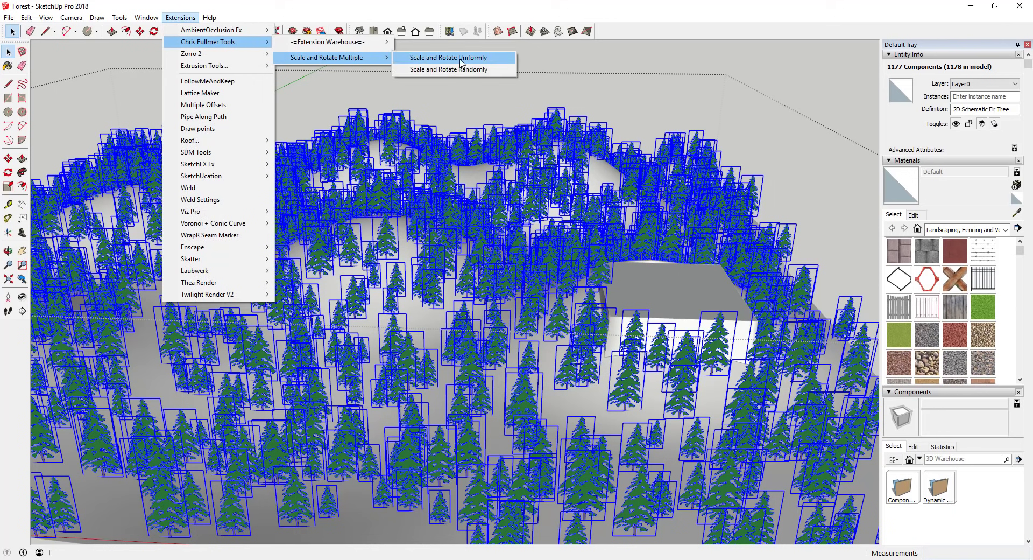
left_click(471, 70)
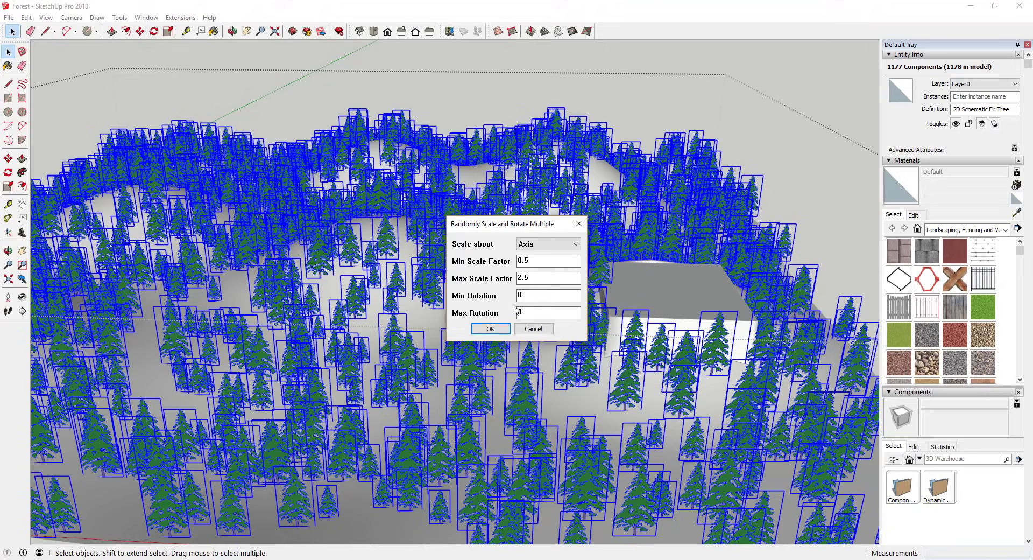
left_click(486, 334)
key("o")
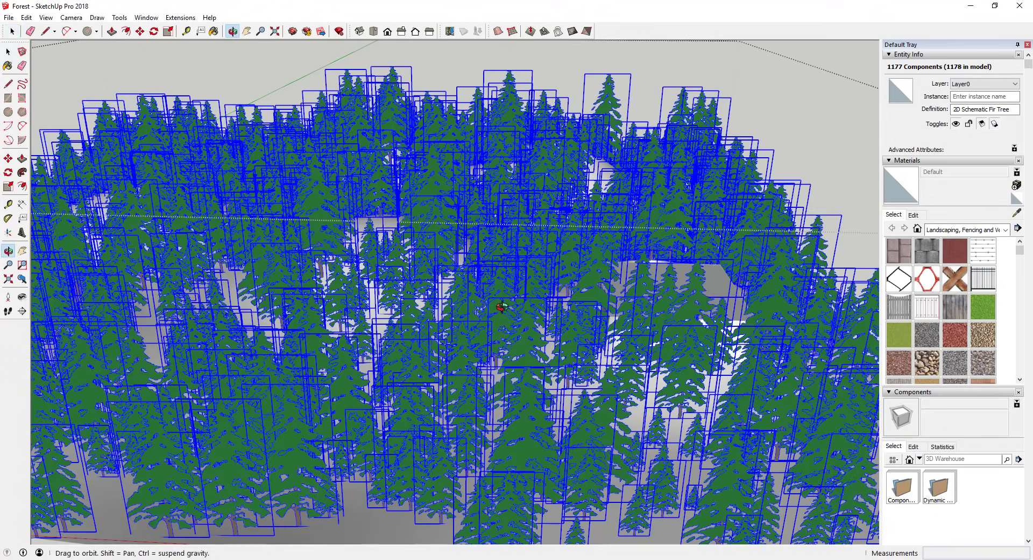
left_click_drag(501, 302, 515, 280)
key("space")
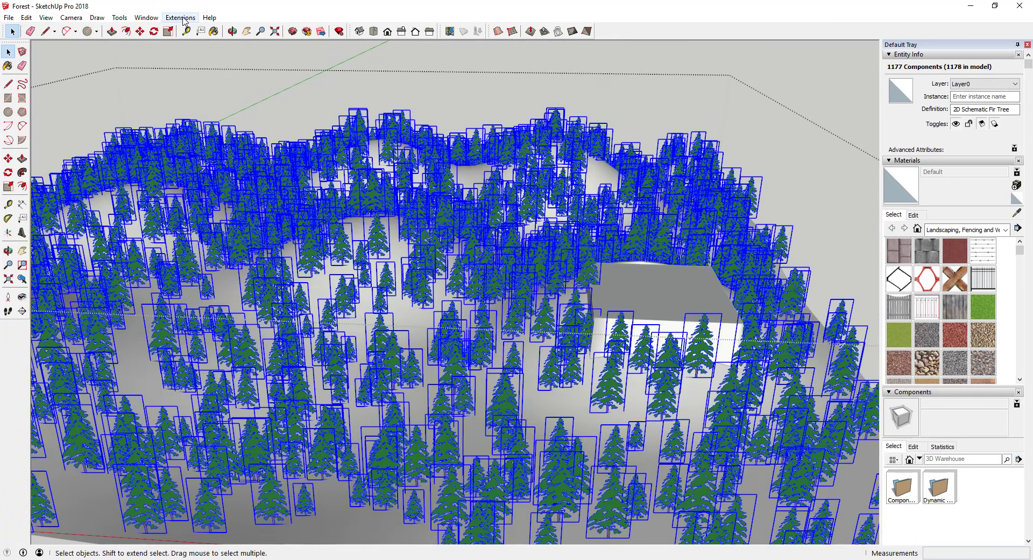
Step: Re-run Scale and Rotate Randomly on the fir trees at 0.5–1.5, without rotation
left_click(183, 19)
mouse_move(207, 43)
mouse_move(323, 58)
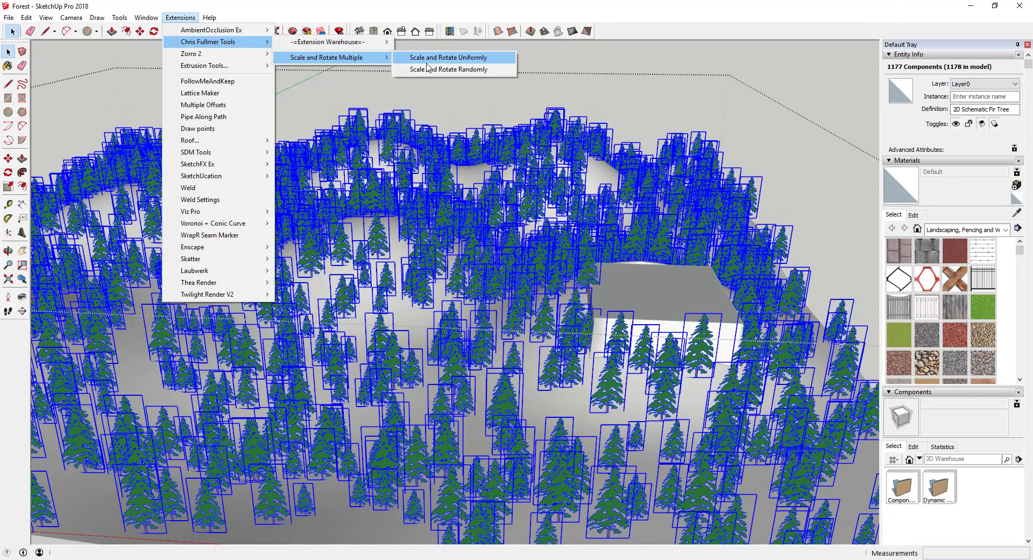
left_click(454, 70)
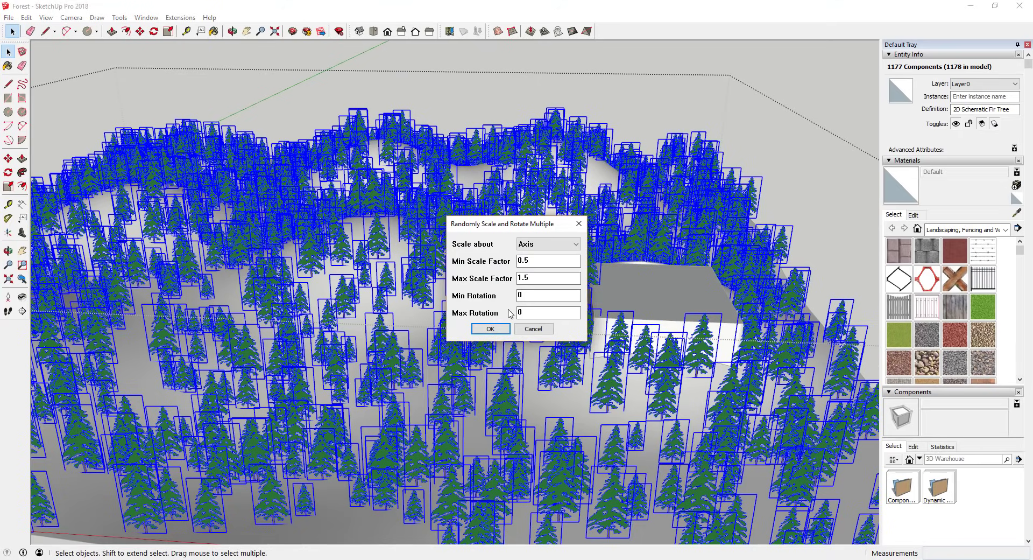
left_click(491, 330)
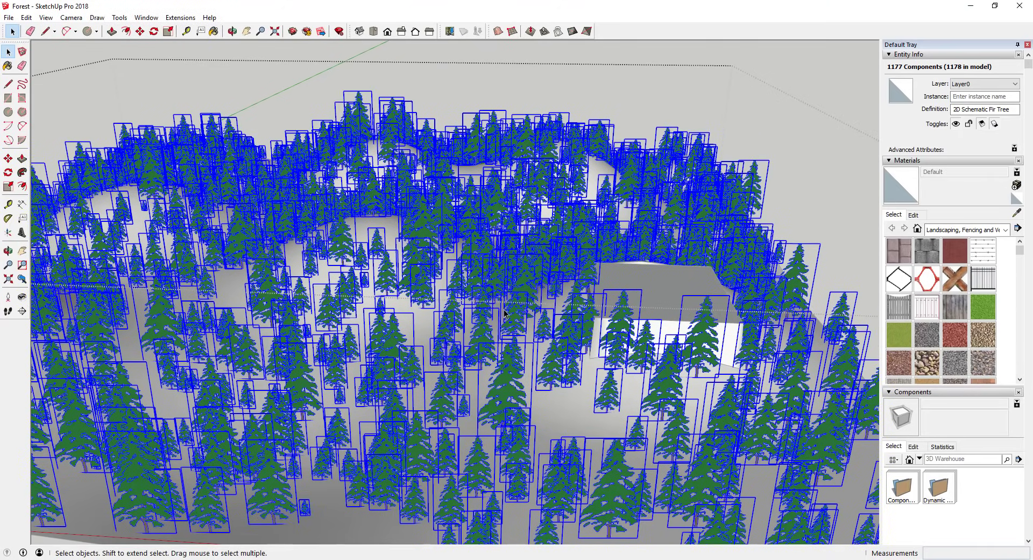
middle_click_drag(505, 312, 496, 288)
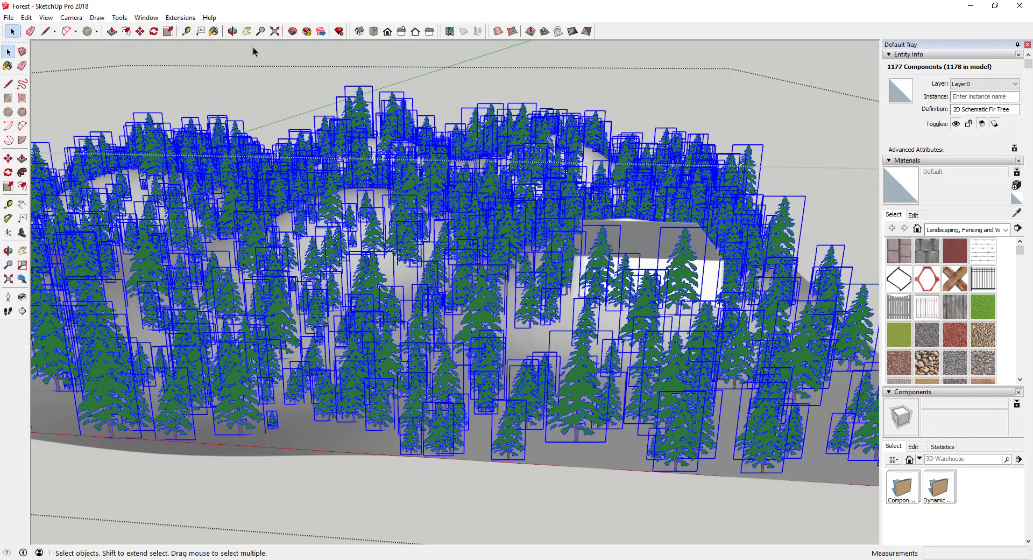